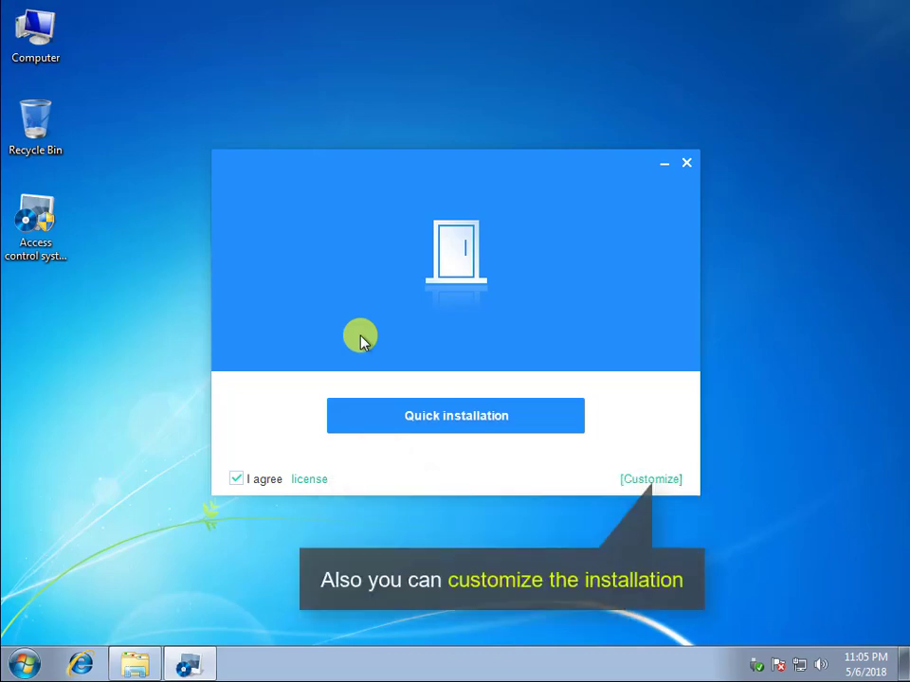
- Quick-install the software to D:\Program Files\access\Access control system with shortcuts, then launch it
{"action": "left_click", "coordinate": [627, 478]}
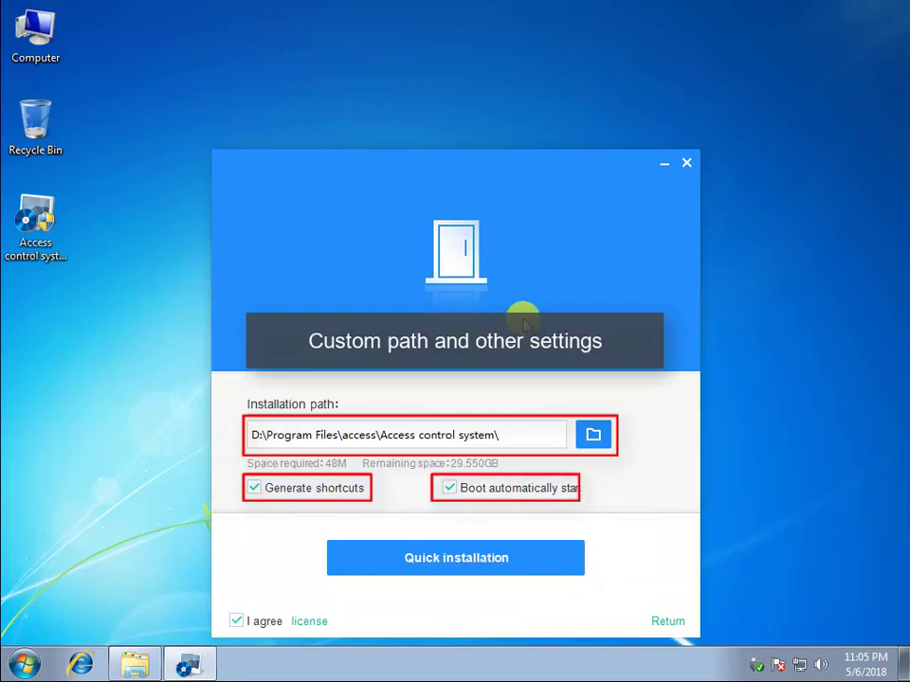
{"action": "left_click", "coordinate": [469, 558]}
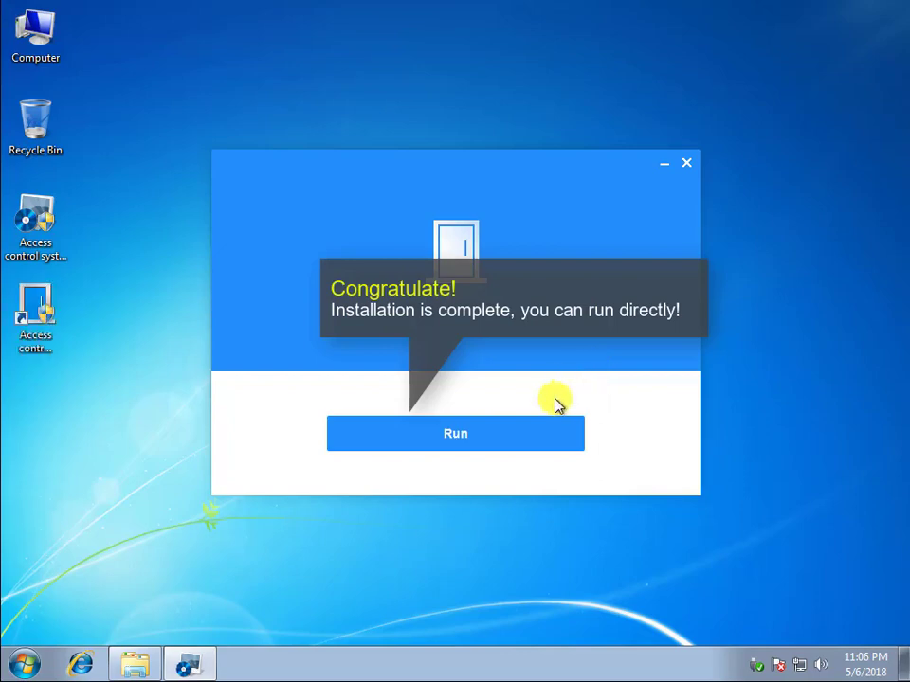
{"action": "left_click", "coordinate": [489, 432]}
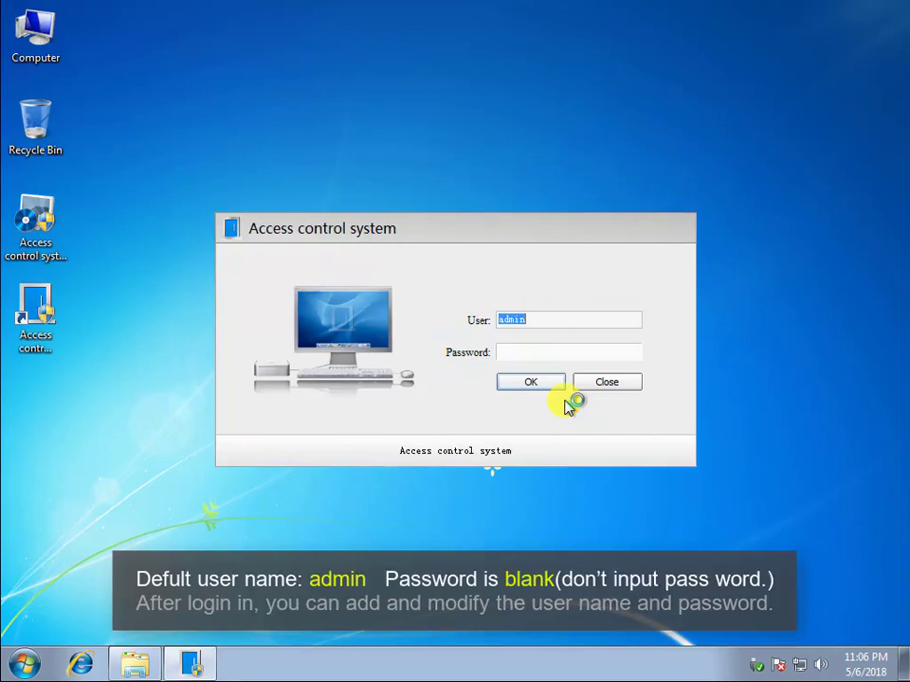
- Log in with the default administrator user name and a blank password
{"action": "left_click", "coordinate": [539, 384]}
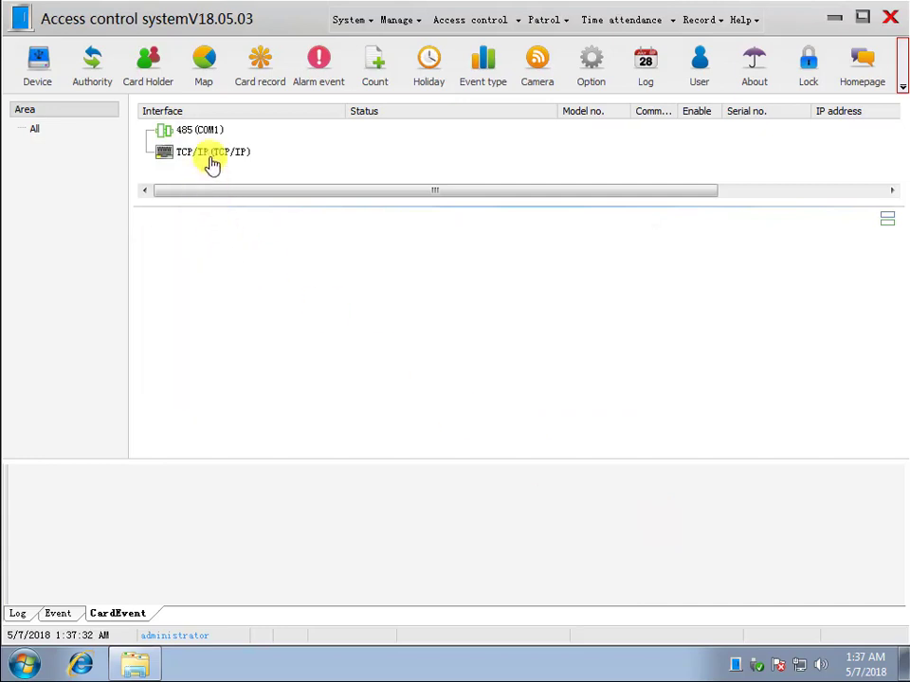
- Add the 4-door TCP/IP controller '1st floor' at IP 192.168.0.79 and select it
{"action": "right_click", "coordinate": [216, 156]}
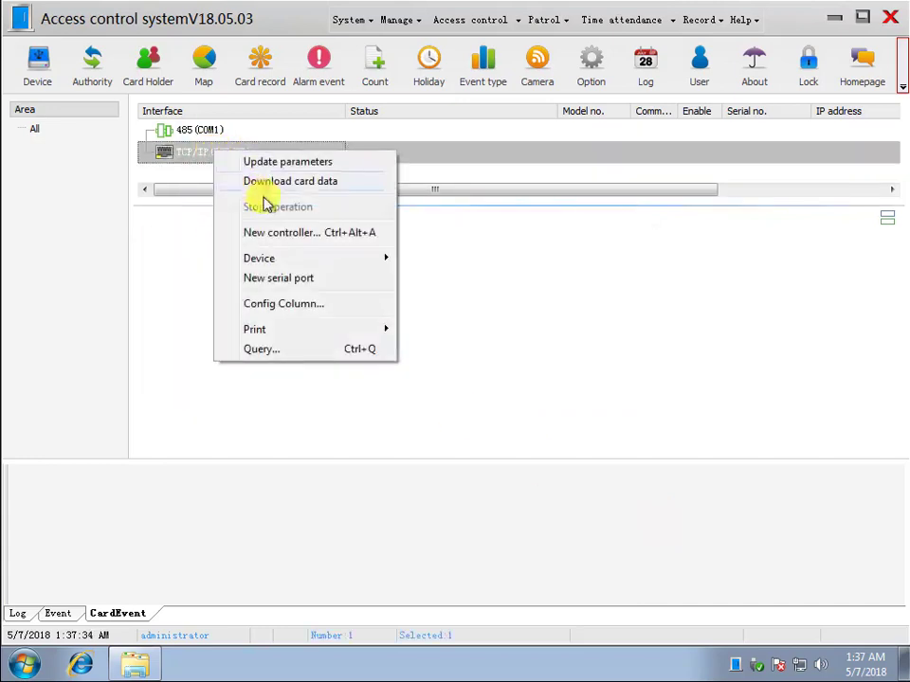
{"action": "left_click", "coordinate": [289, 234]}
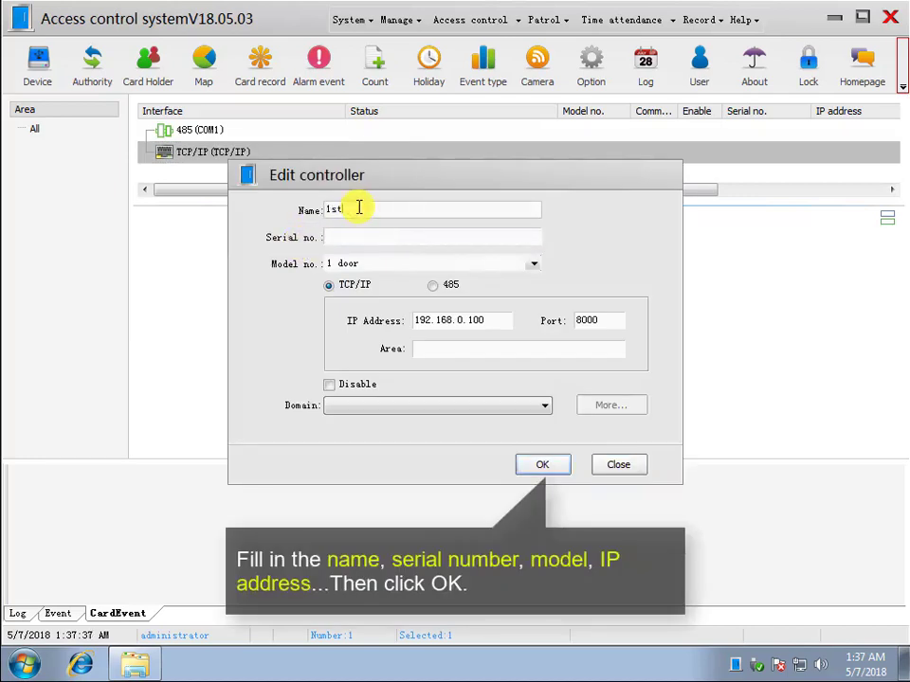
{"action": "type", "text": "1st floor"}
{"action": "left_click", "coordinate": [368, 234]}
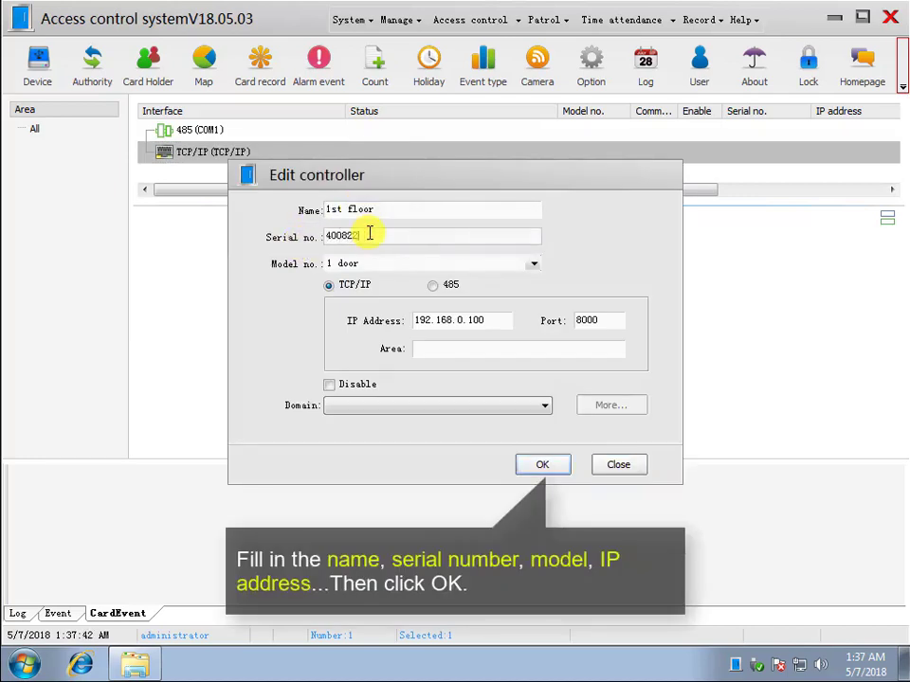
{"action": "left_click", "coordinate": [534, 265]}
{"action": "left_click", "coordinate": [401, 310]}
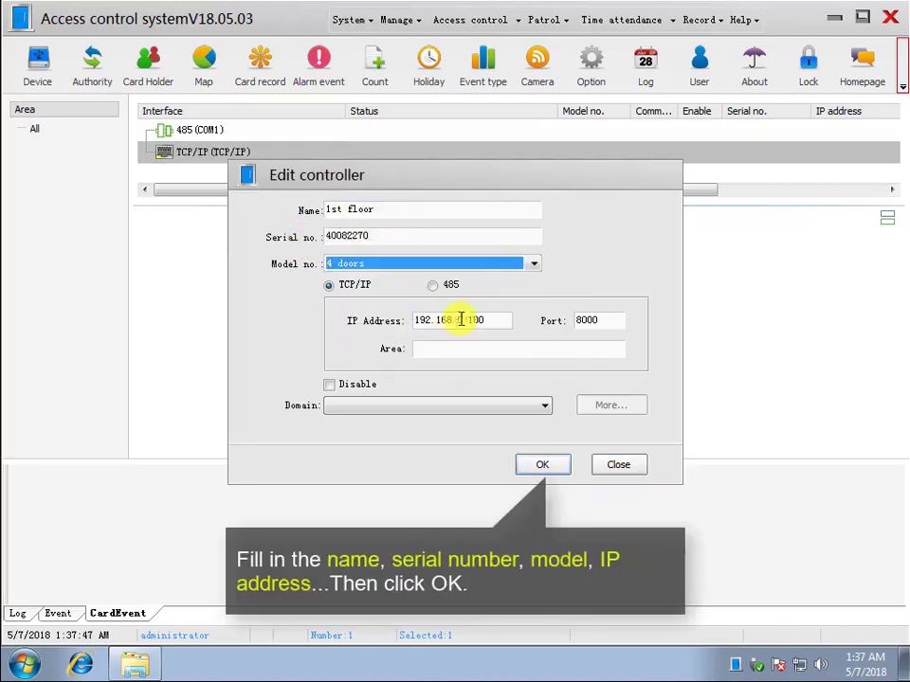
{"action": "left_click", "coordinate": [468, 322]}
{"action": "type", "text": "79"}
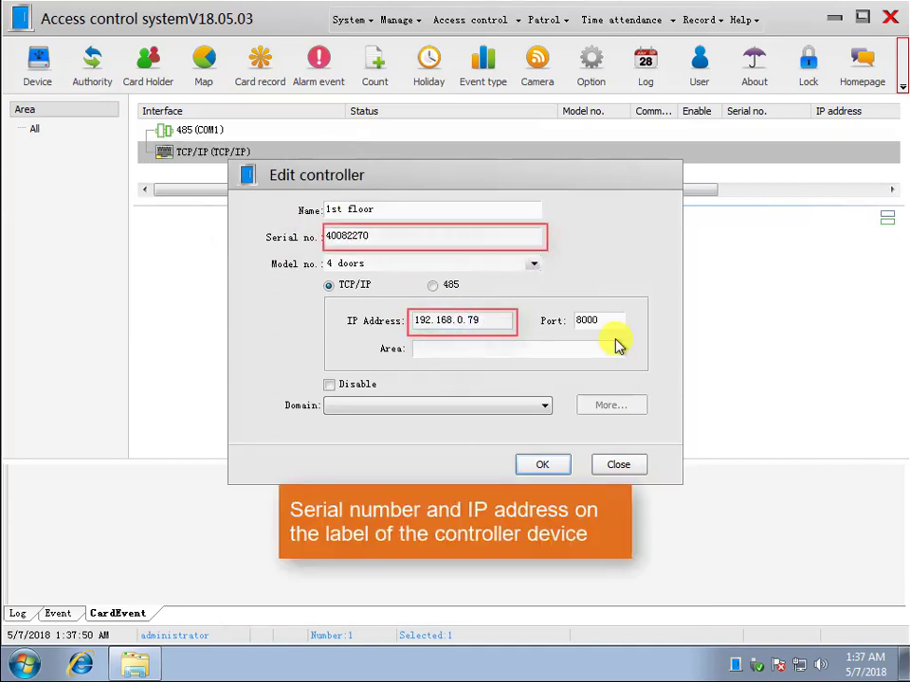
{"action": "left_click", "coordinate": [541, 464]}
{"action": "left_click", "coordinate": [218, 182]}
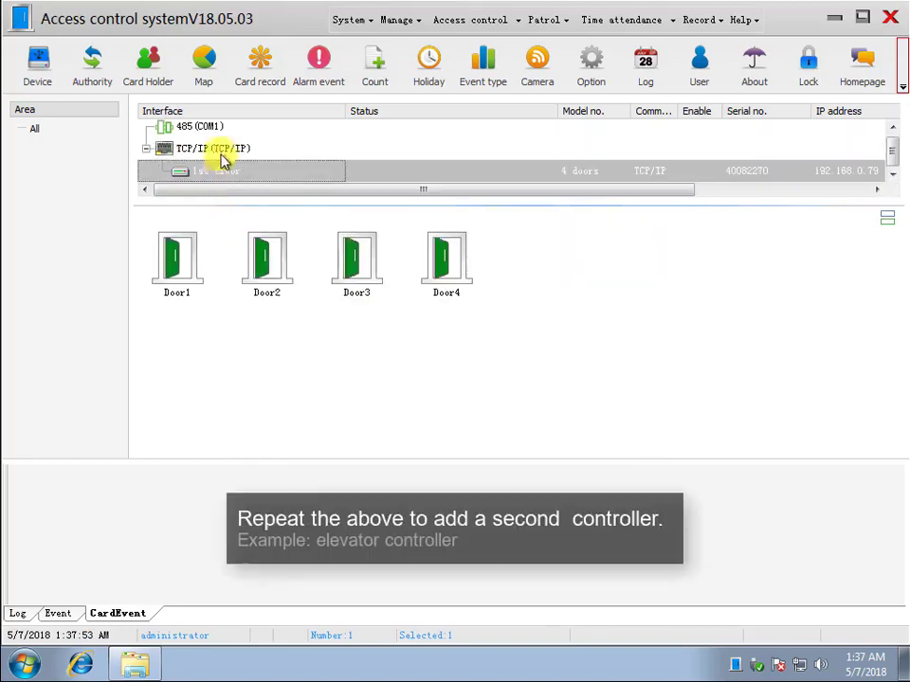
- Add ElevatorV3 controller '1# elevator', serial 331124, IP 192.168.0.124, then reselect 1st floor
{"action": "right_click", "coordinate": [222, 156]}
{"action": "left_click", "coordinate": [285, 233]}
{"action": "left_click", "coordinate": [397, 210]}
{"action": "type", "text": "1# elev"}
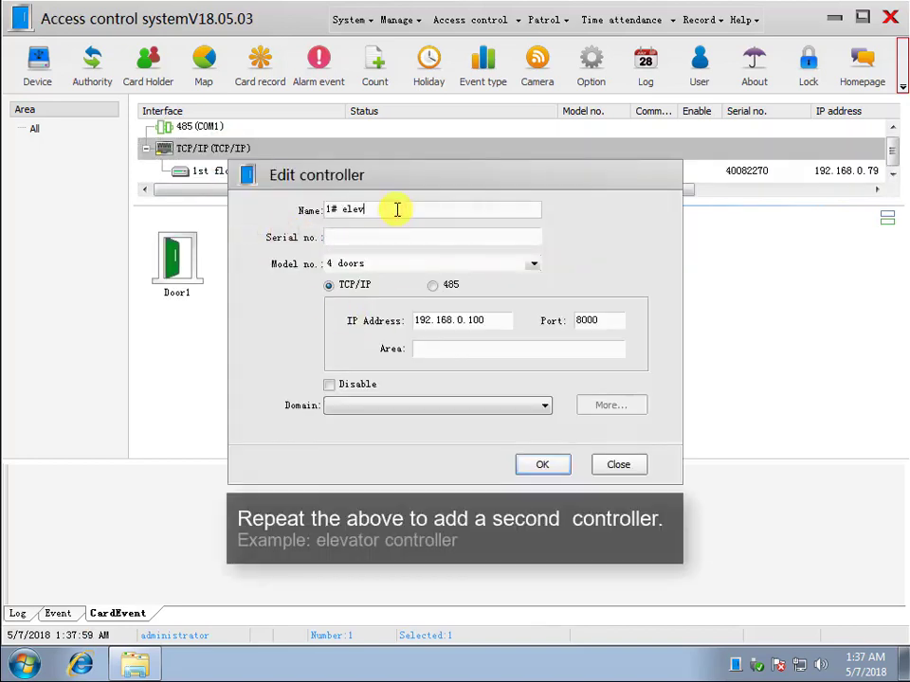
{"action": "type", "text": "ator"}
{"action": "left_click", "coordinate": [451, 237]}
{"action": "type", "text": "331124"}
{"action": "left_click", "coordinate": [531, 263]}
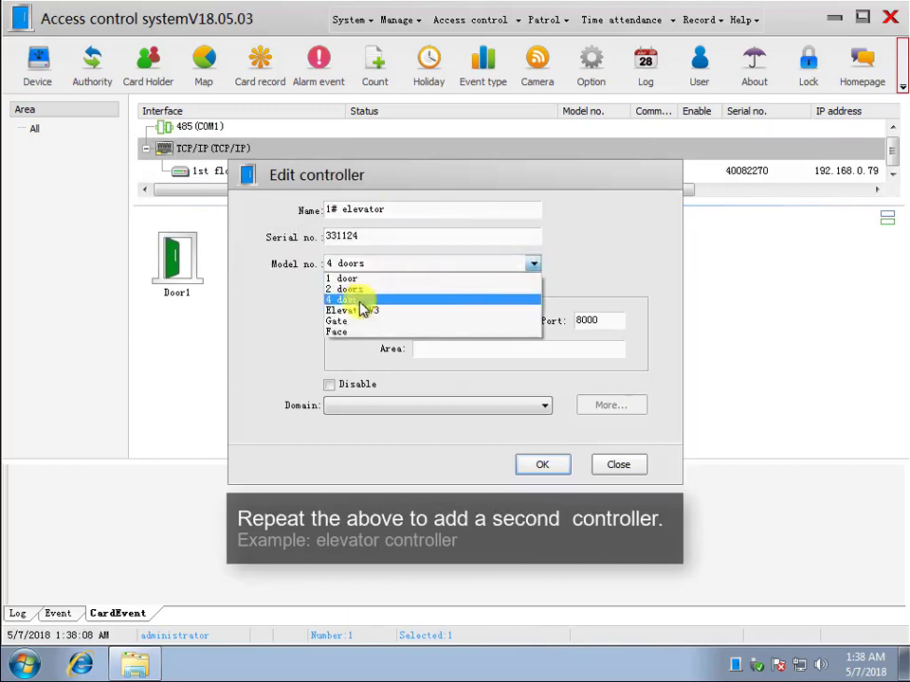
{"action": "left_click", "coordinate": [363, 310]}
{"action": "double_click", "coordinate": [493, 319]}
{"action": "type", "text": "24"}
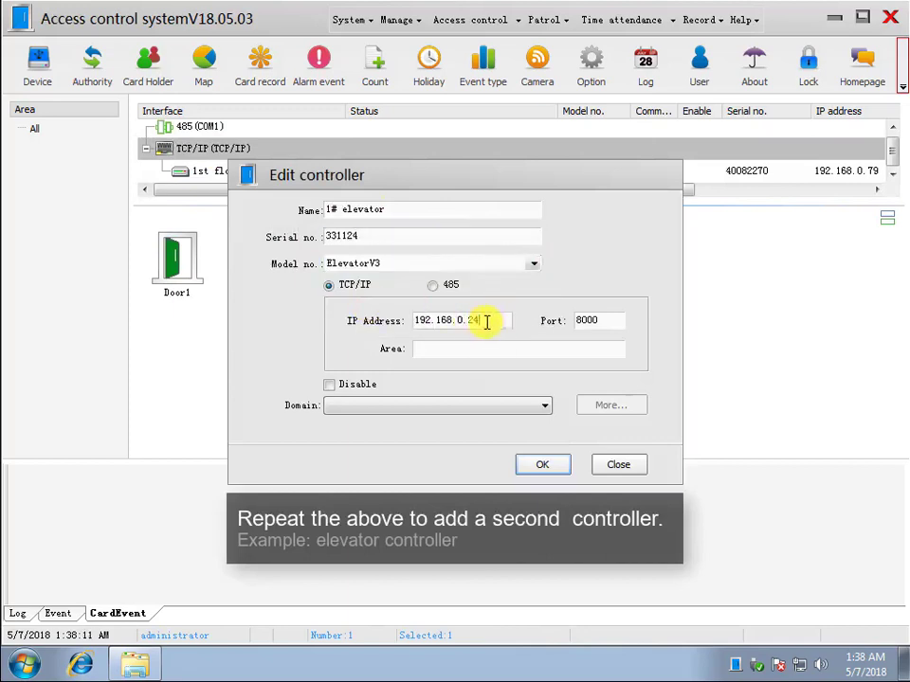
{"action": "left_click", "coordinate": [541, 465]}
{"action": "left_click", "coordinate": [234, 200]}
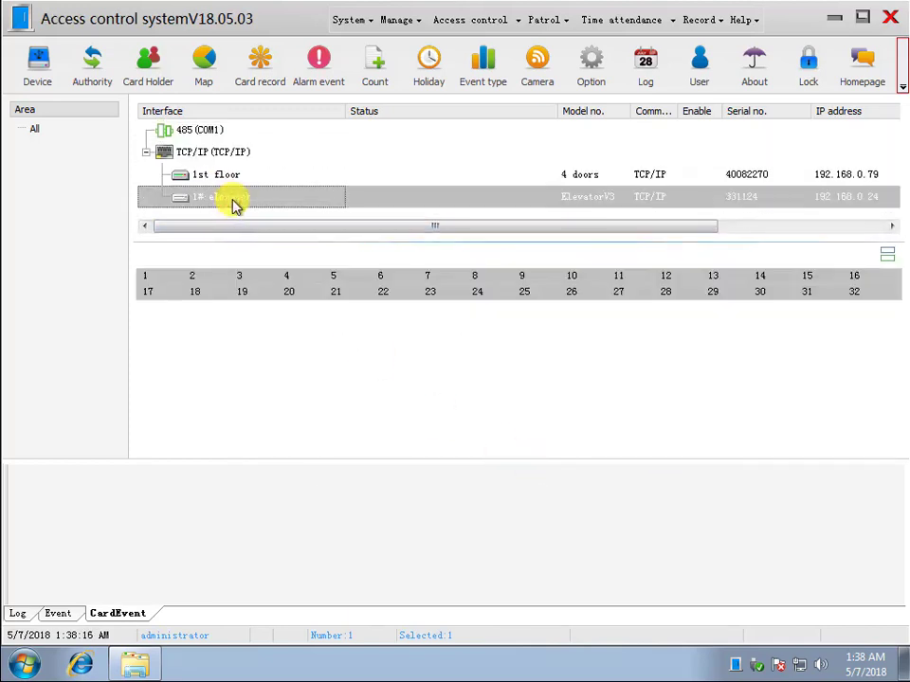
{"action": "left_click", "coordinate": [227, 180]}
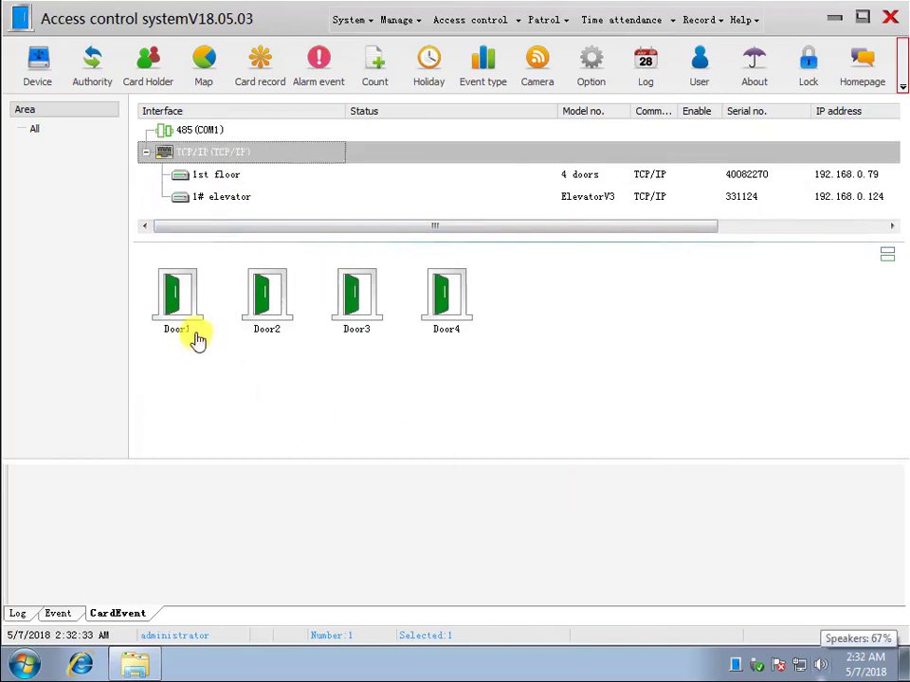
- Rename Door1 to CEO door with a 1-second open time, and Door2 to COO door
{"action": "double_click", "coordinate": [187, 308]}
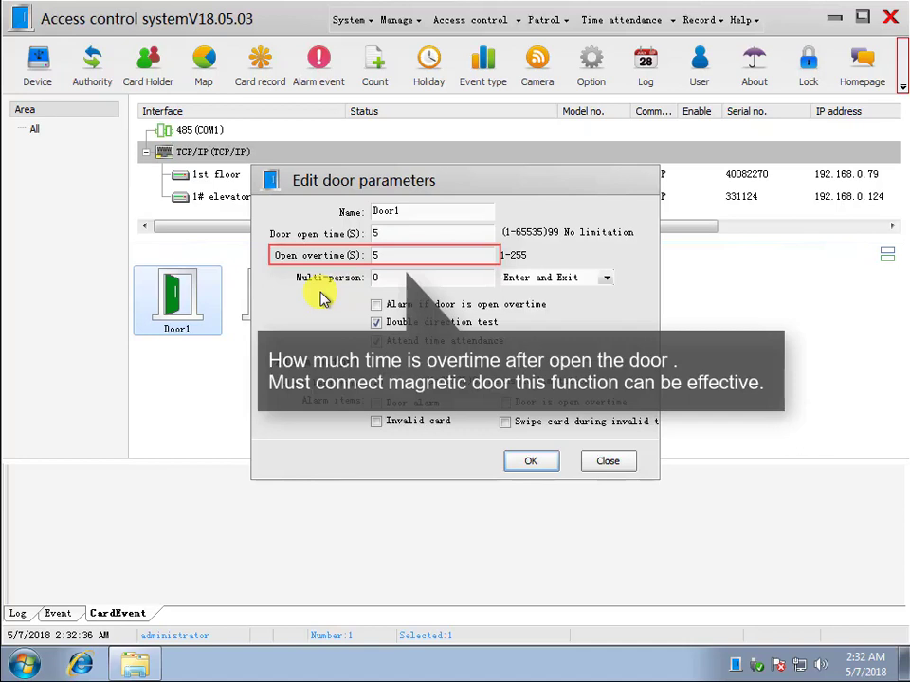
{"action": "double_click", "coordinate": [402, 212]}
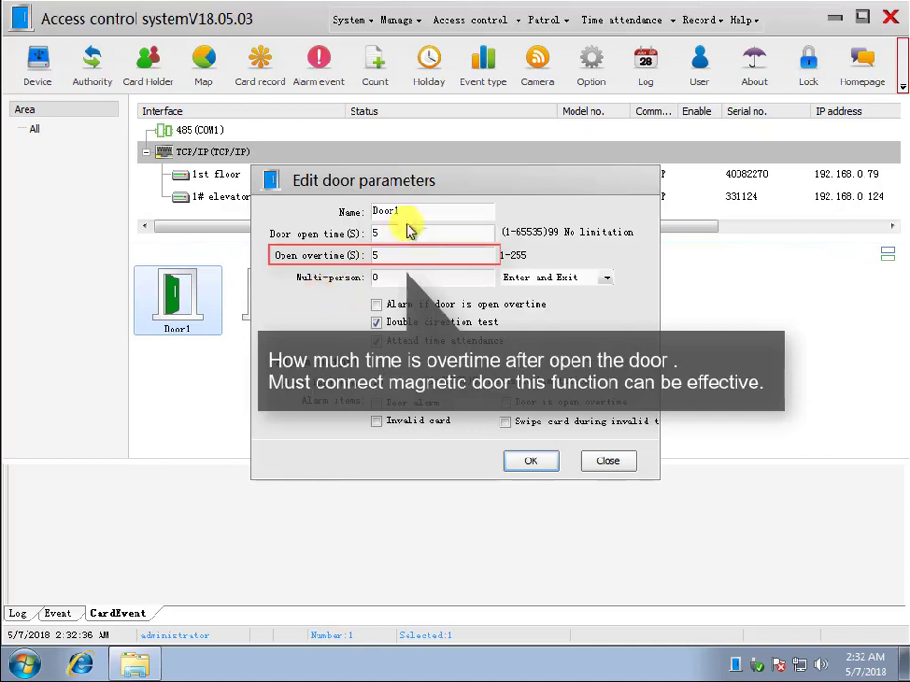
{"action": "type", "text": "CEO d"}
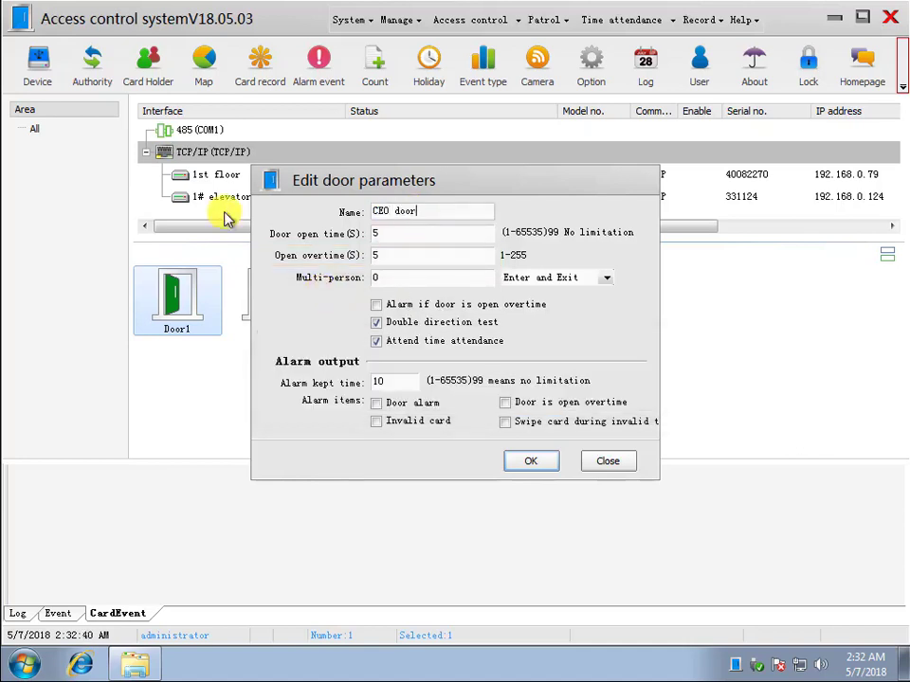
{"action": "double_click", "coordinate": [380, 235]}
{"action": "type", "text": "1"}
{"action": "left_click", "coordinate": [529, 463]}
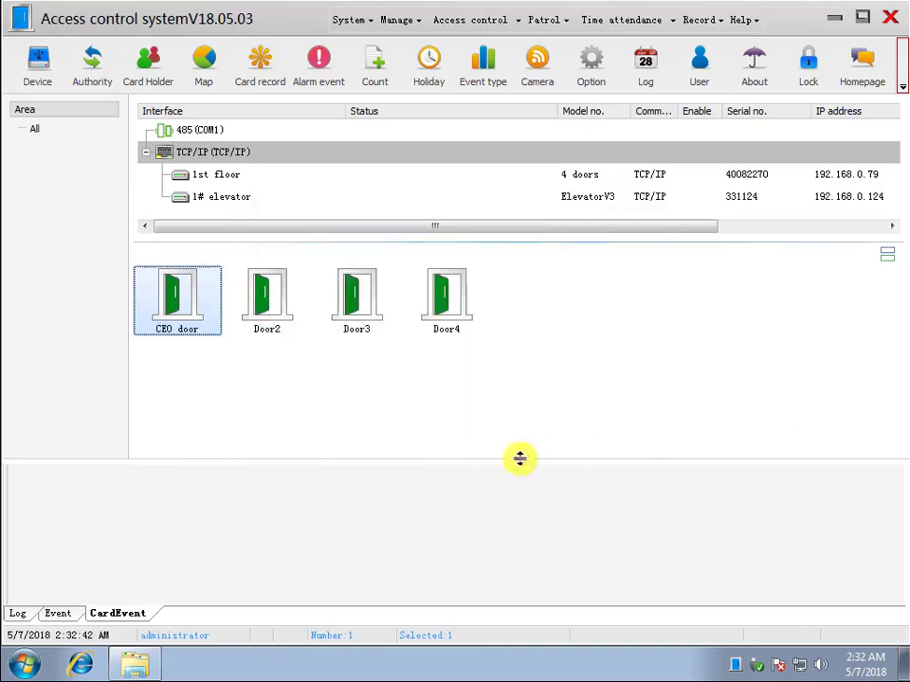
{"action": "double_click", "coordinate": [275, 308]}
{"action": "double_click", "coordinate": [379, 212]}
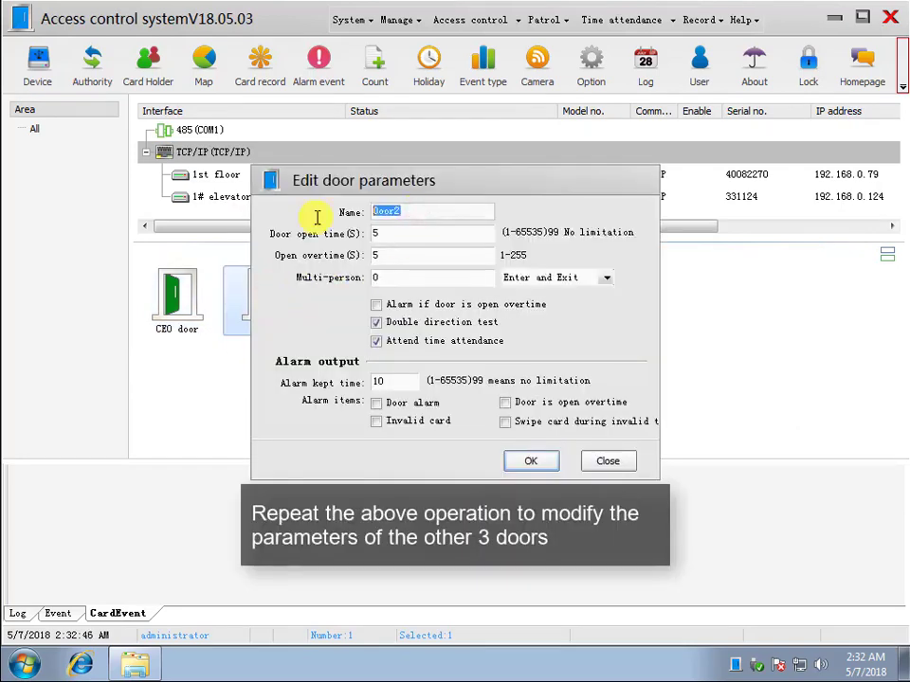
{"action": "type", "text": "COO door"}
{"action": "type", "text": "1"}
{"action": "left_click", "coordinate": [529, 462]}
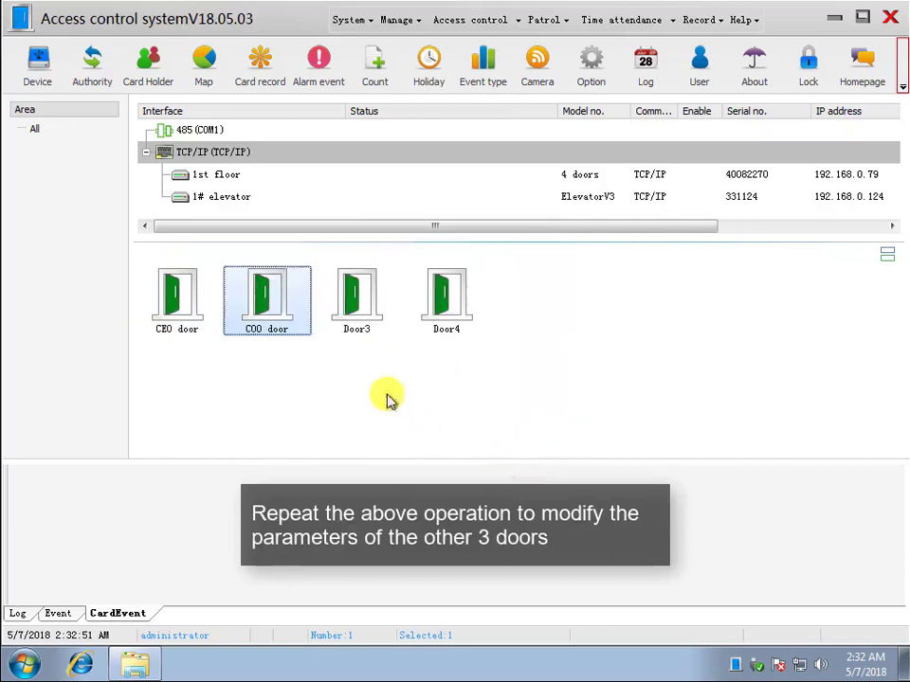
- Rename Door3 to CFO door and Door4 to CTO door, each with 1-second open time
{"action": "double_click", "coordinate": [358, 300]}
{"action": "type", "text": "CFO door"}
{"action": "double_click", "coordinate": [408, 235]}
{"action": "type", "text": "1"}
{"action": "left_click", "coordinate": [529, 461]}
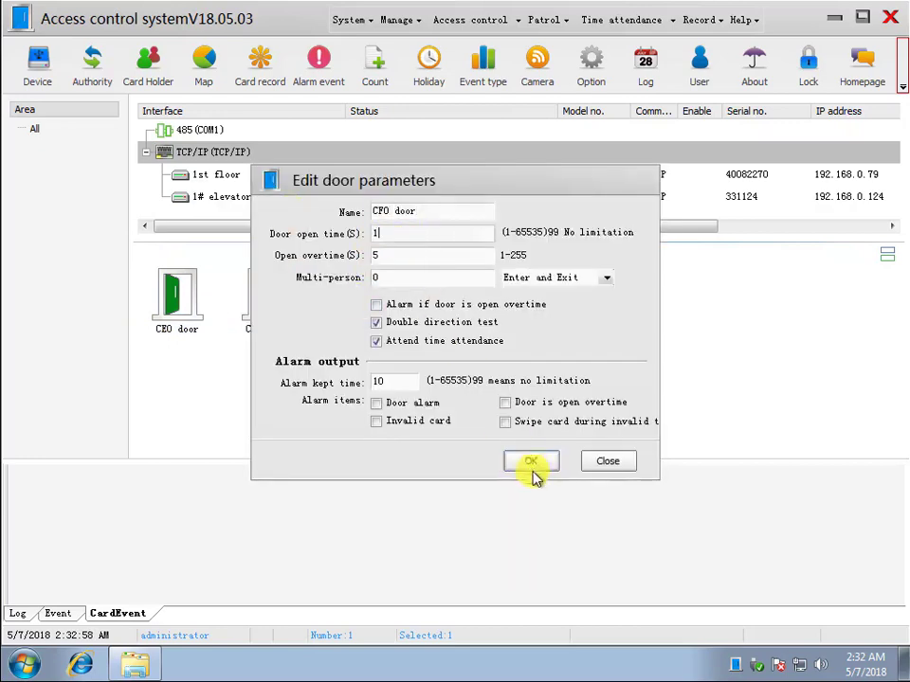
{"action": "double_click", "coordinate": [445, 303]}
{"action": "double_click", "coordinate": [426, 211]}
{"action": "type", "text": "CTO door"}
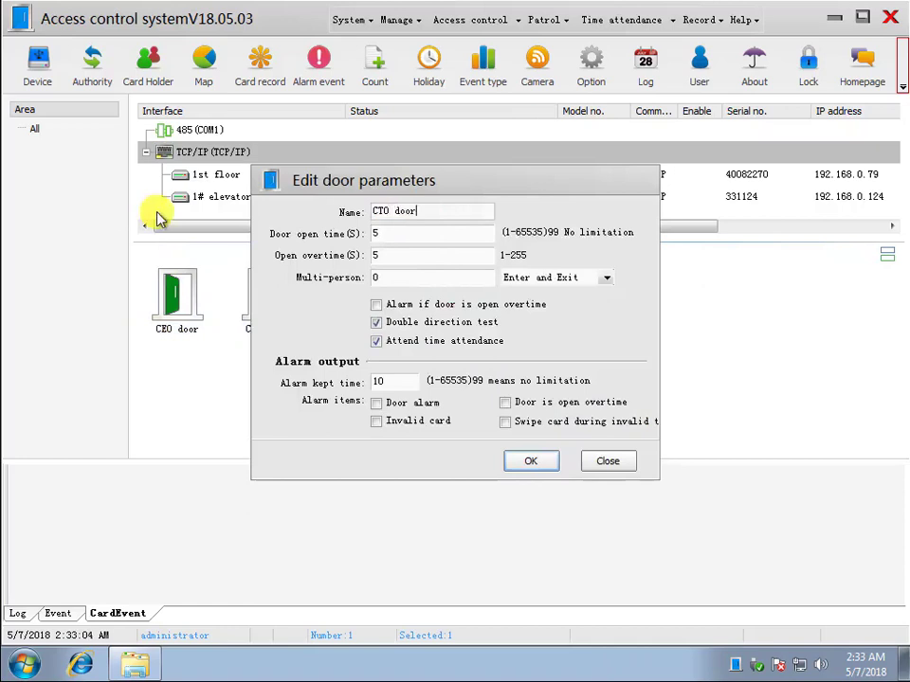
{"action": "double_click", "coordinate": [389, 233]}
{"action": "type", "text": "1"}
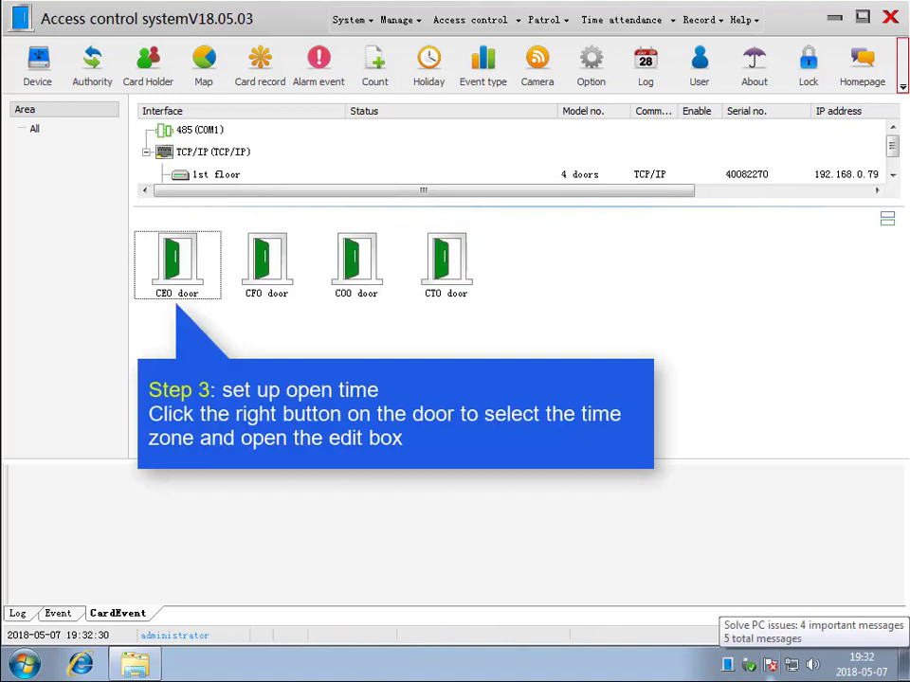
- Rename the CEO door's first time zone to 24h Card
{"action": "right_click", "coordinate": [186, 267]}
{"action": "left_click", "coordinate": [233, 358]}
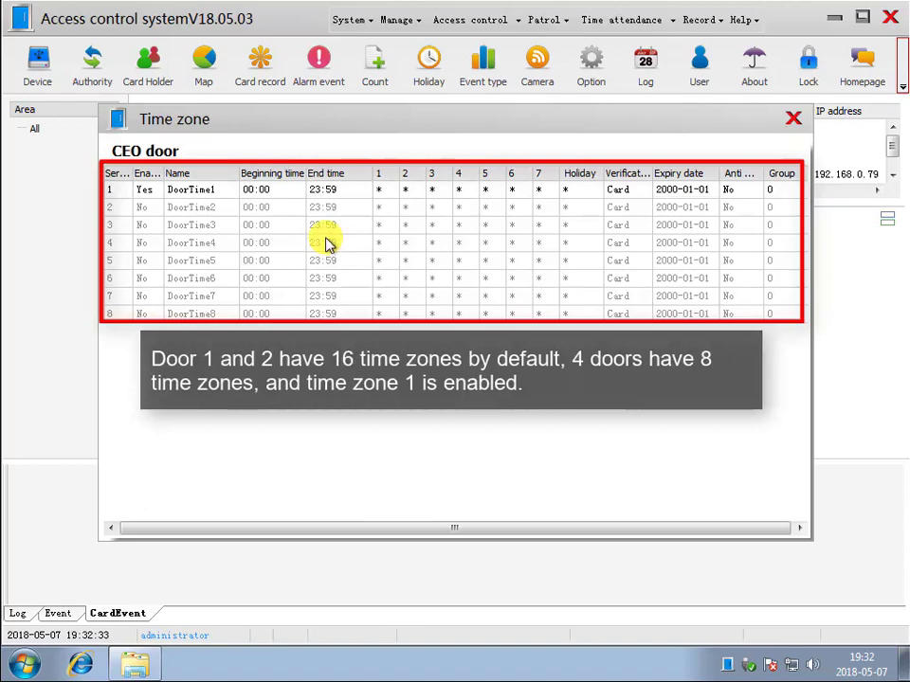
{"action": "double_click", "coordinate": [368, 189]}
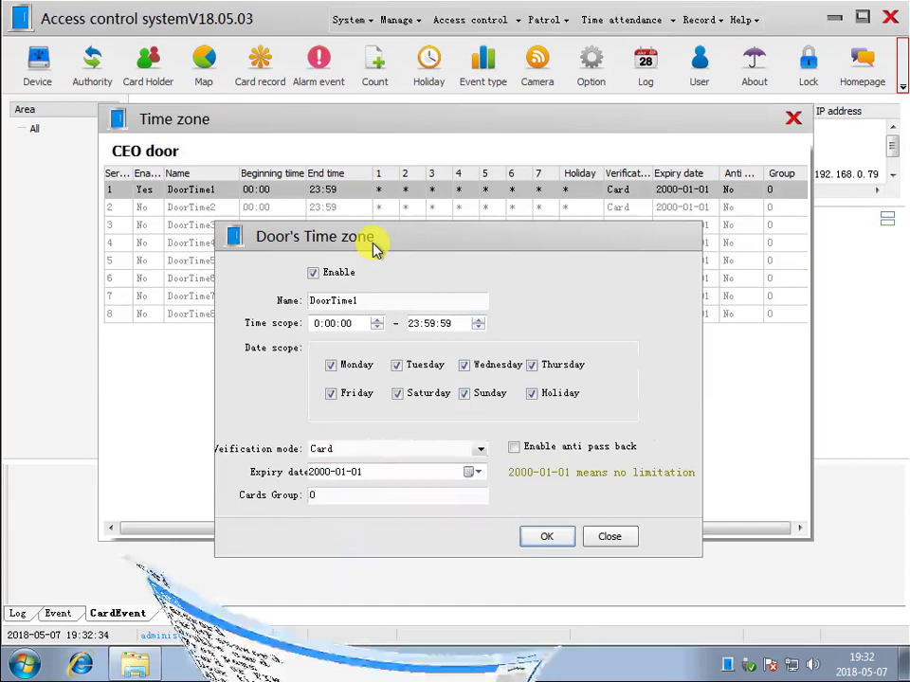
{"action": "left_click_drag", "start_coordinate": [378, 302], "coordinate": [232, 305]}
{"action": "type", "text": "24h Card"}
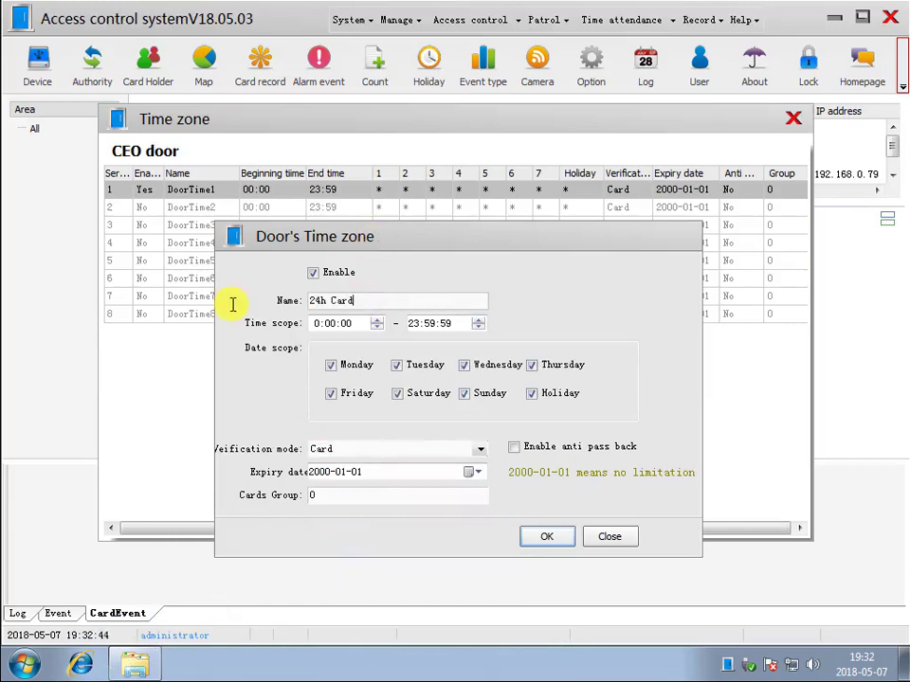
{"action": "left_click", "coordinate": [542, 536]}
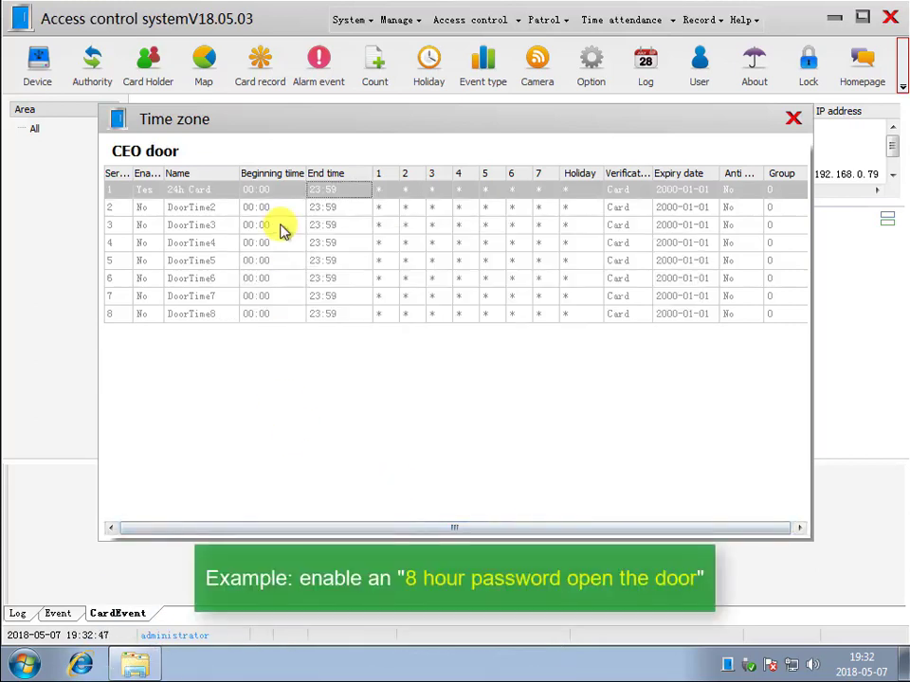
- Enable the CEO door's second time zone as 8h Passwd, 09:00–18:00, password-only
{"action": "double_click", "coordinate": [256, 207]}
{"action": "left_click", "coordinate": [313, 272]}
{"action": "left_click_drag", "start_coordinate": [393, 300], "coordinate": [187, 306]}
{"action": "type", "text": "8h Passwd"}
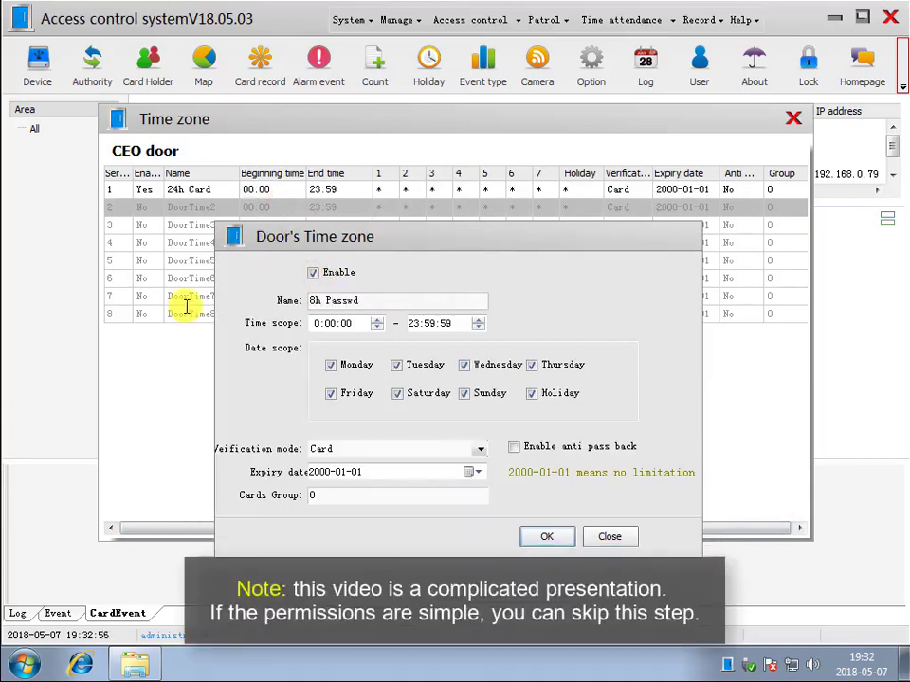
{"action": "left_click", "coordinate": [319, 323]}
{"action": "type", "text": "9"}
{"action": "left_click", "coordinate": [414, 323]}
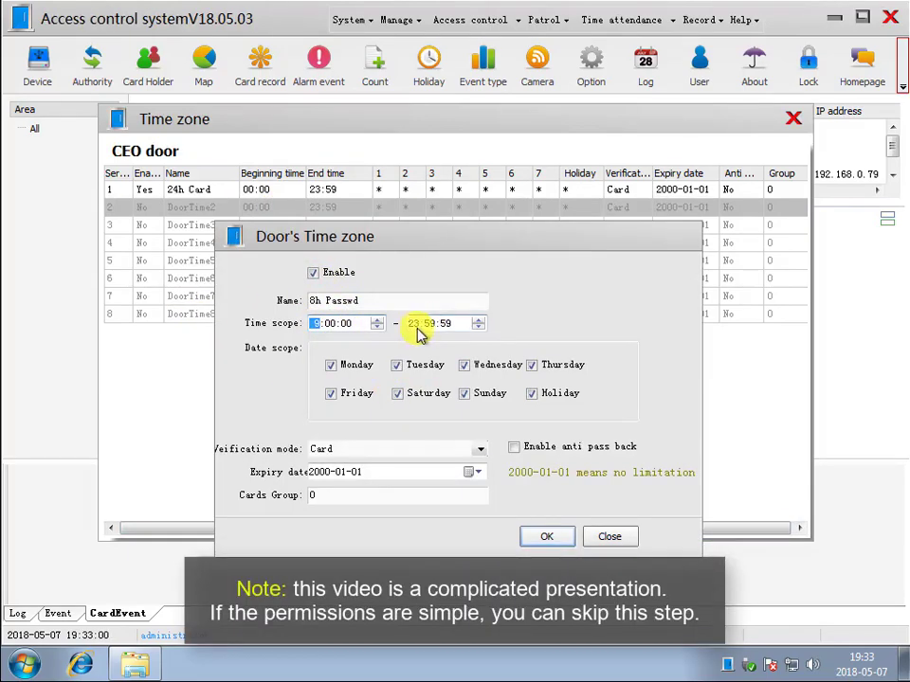
{"action": "type", "text": "180000"}
{"action": "left_click", "coordinate": [417, 449]}
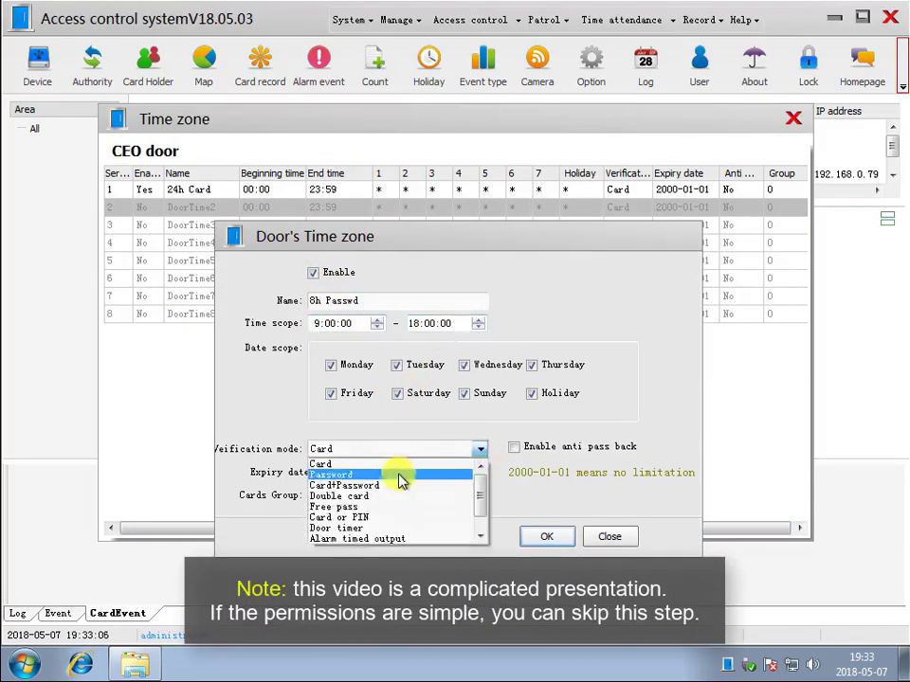
{"action": "left_click", "coordinate": [402, 477]}
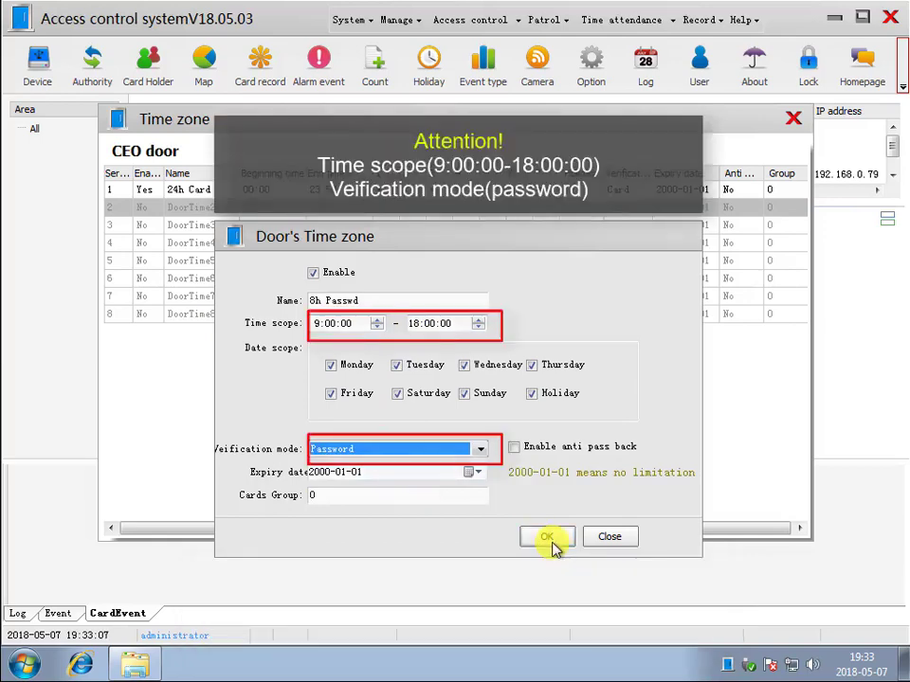
{"action": "left_click", "coordinate": [551, 538]}
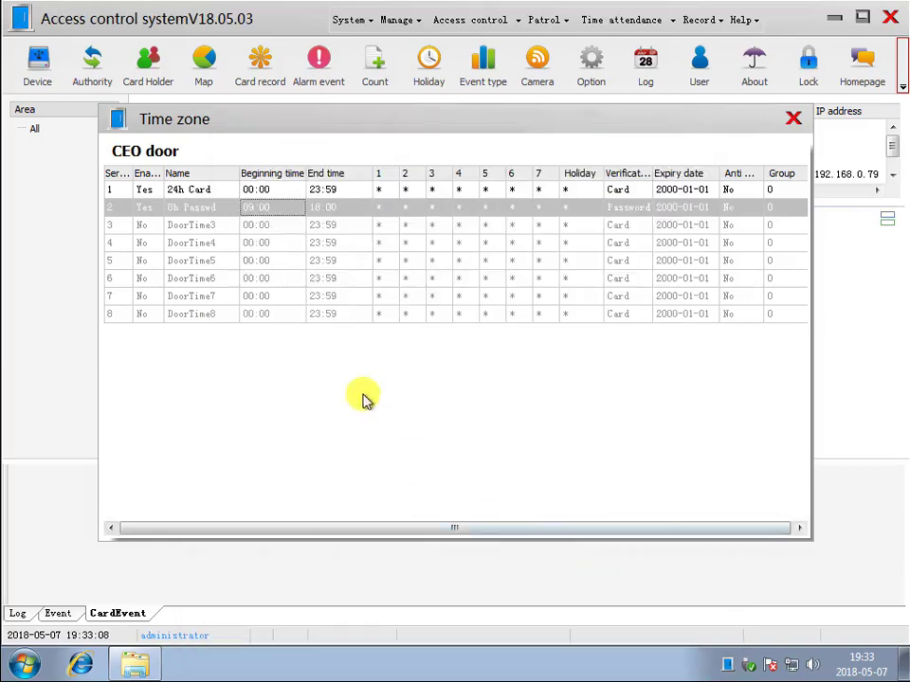
{"action": "left_click", "coordinate": [794, 117]}
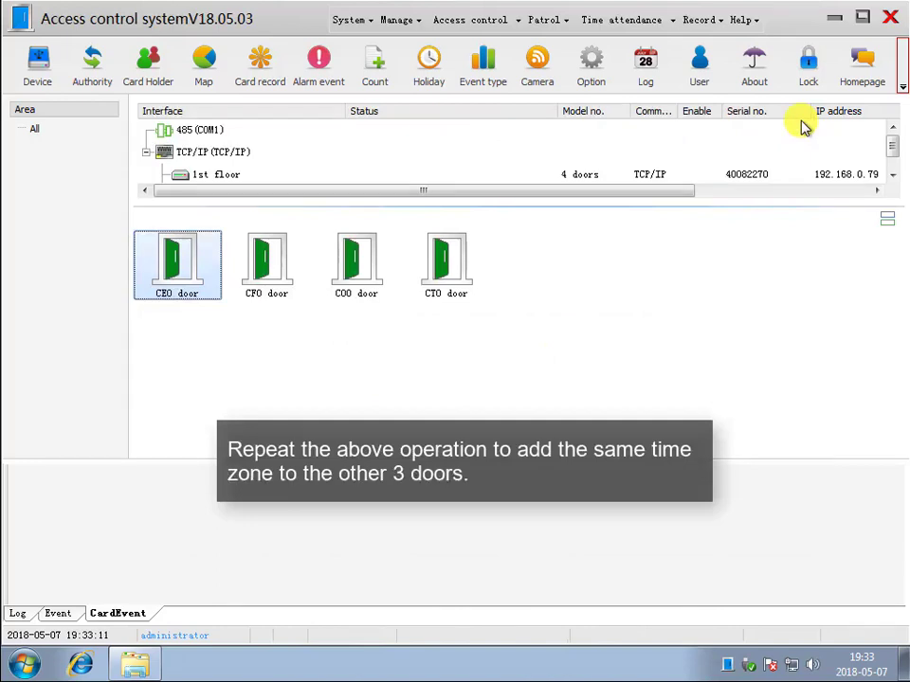
- Rename the CFO door's first time zone to 24h card
{"action": "right_click", "coordinate": [266, 261]}
{"action": "left_click", "coordinate": [325, 353]}
{"action": "double_click", "coordinate": [289, 192]}
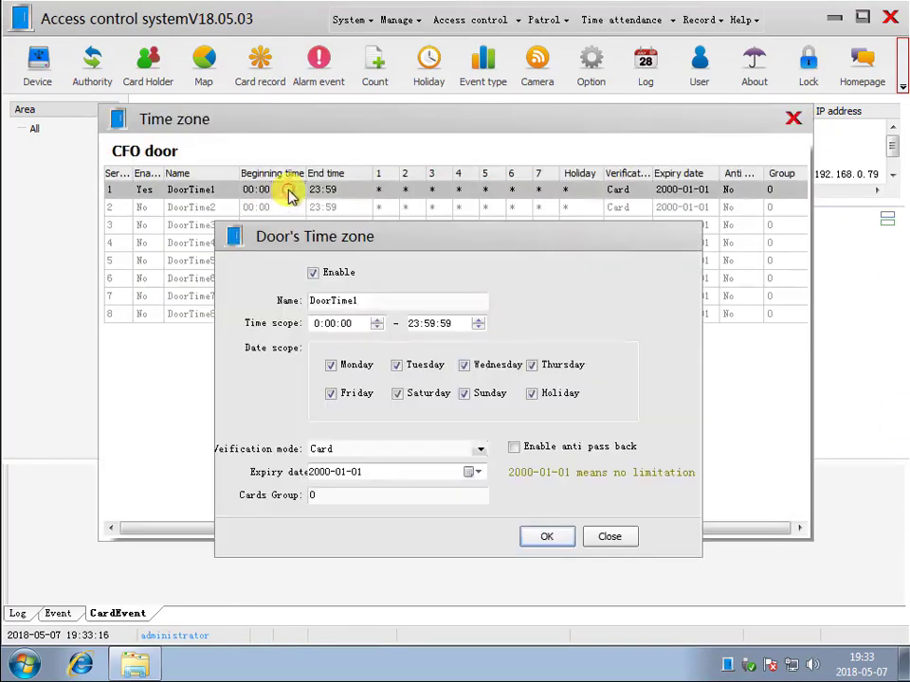
{"action": "type", "text": "24h card"}
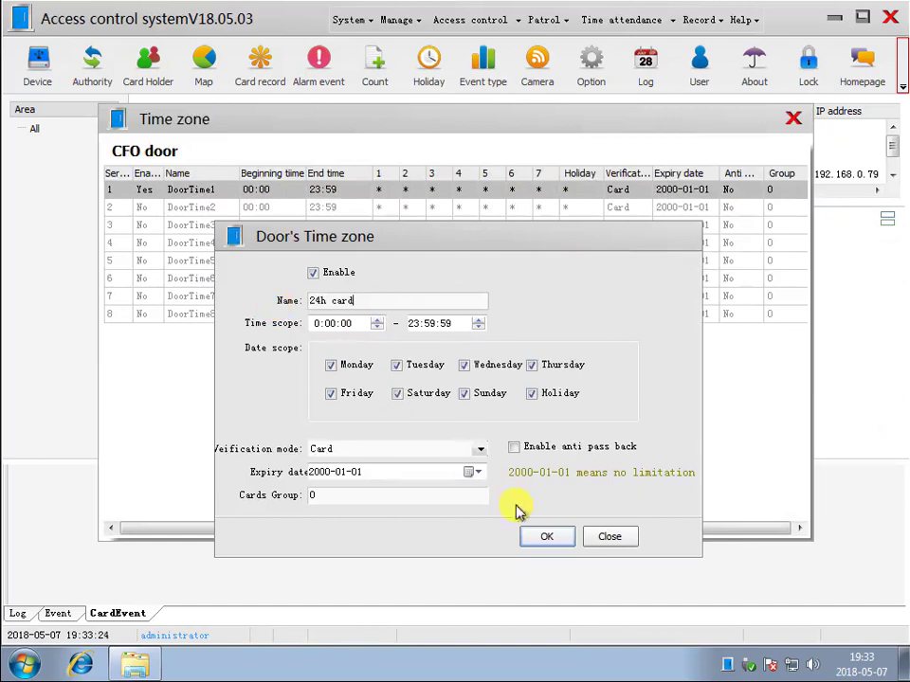
{"action": "left_click", "coordinate": [547, 537]}
- Enable the CFO door's second time zone as 8h passwd, 9:00–18:00, password verification
{"action": "double_click", "coordinate": [278, 207]}
{"action": "left_click", "coordinate": [313, 272]}
{"action": "double_click", "coordinate": [338, 299]}
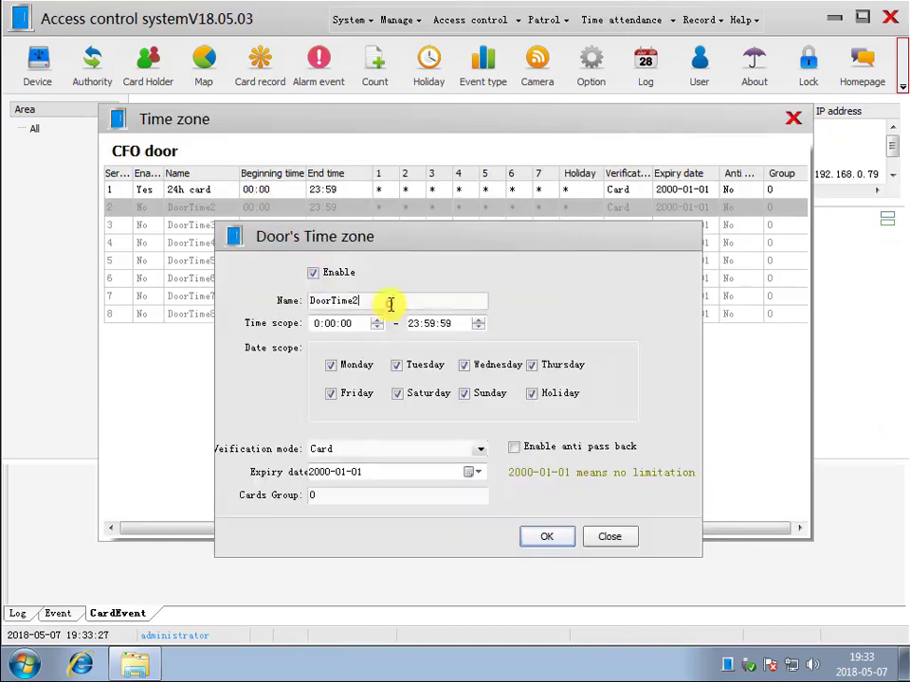
{"action": "type", "text": "8h"}
{"action": "key", "text": "Tab"}
{"action": "type", "text": "9"}
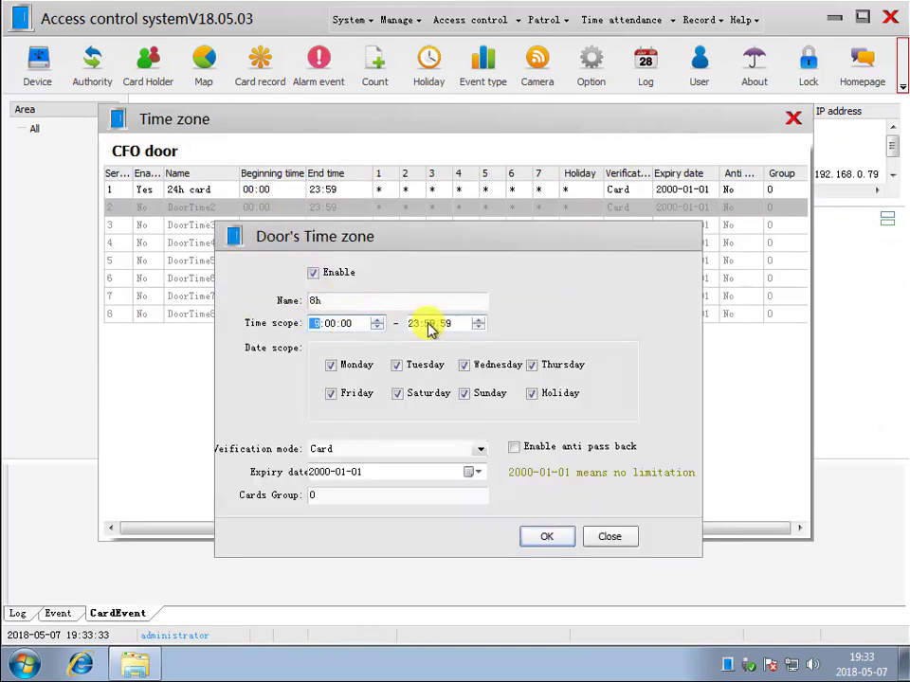
{"action": "left_click", "coordinate": [414, 324]}
{"action": "type", "text": "180000"}
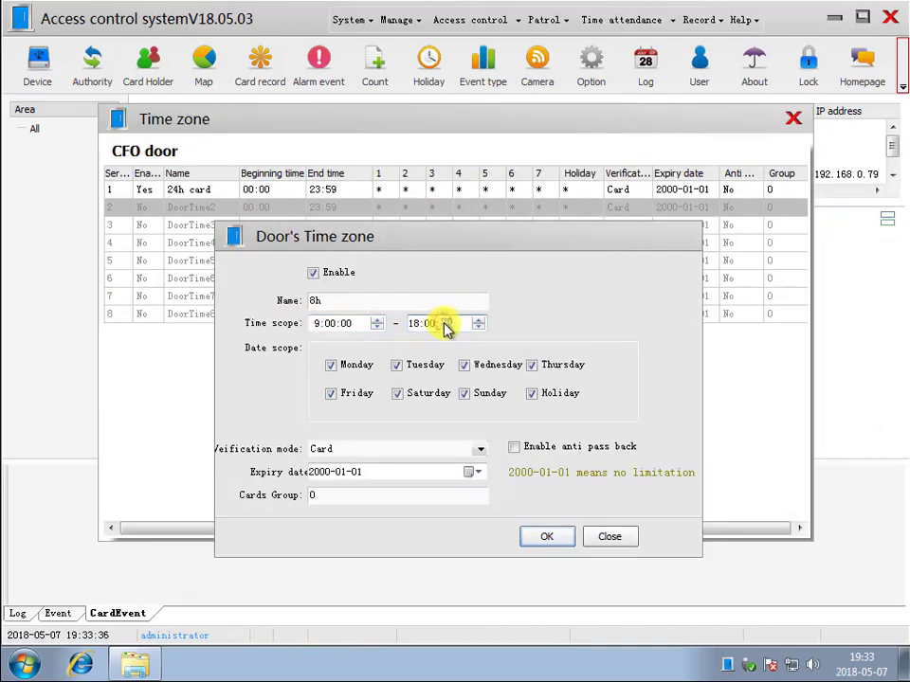
{"action": "left_click", "coordinate": [458, 451]}
{"action": "left_click", "coordinate": [445, 474]}
{"action": "left_click", "coordinate": [539, 536]}
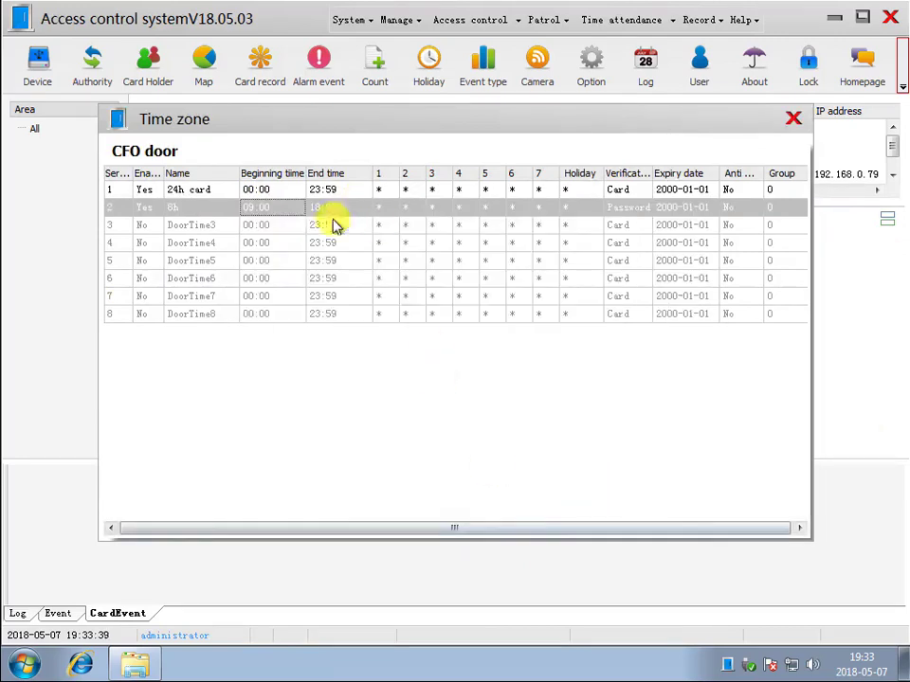
{"action": "left_click", "coordinate": [793, 119]}
- Rename the COO door's first time zone to 24h card
{"action": "right_click", "coordinate": [368, 265]}
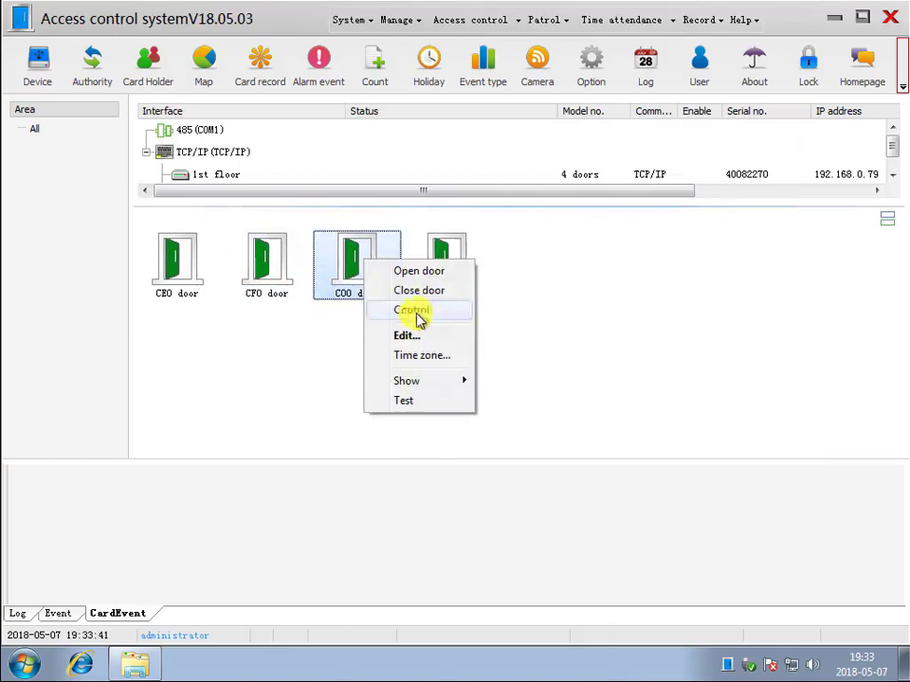
{"action": "left_click", "coordinate": [421, 368]}
{"action": "double_click", "coordinate": [273, 192]}
{"action": "left_click_drag", "start_coordinate": [380, 297], "coordinate": [272, 300]}
{"action": "type", "text": "24"}
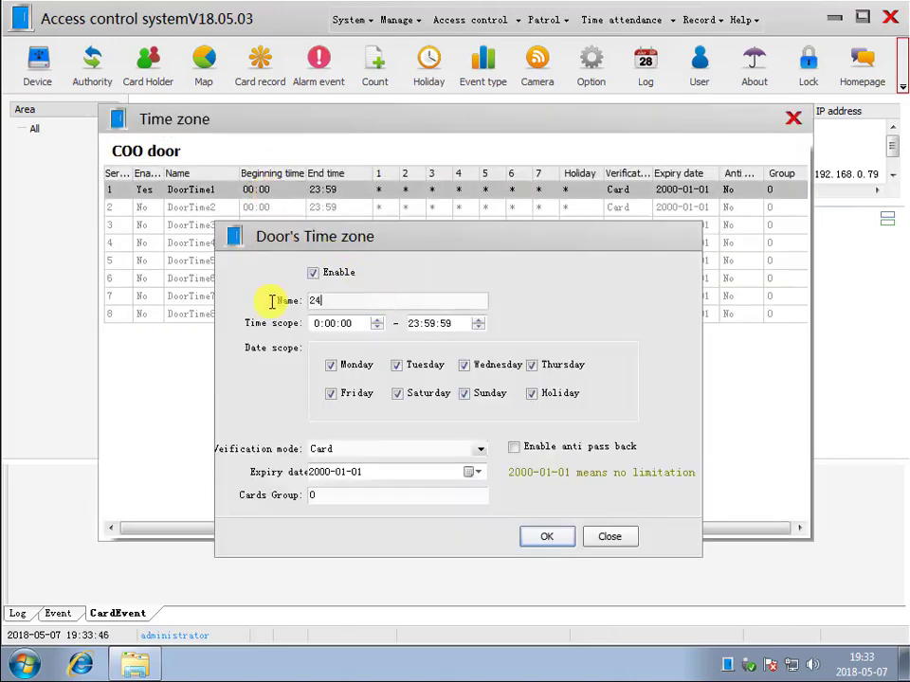
{"action": "type", "text": "h card"}
{"action": "left_click", "coordinate": [535, 537]}
- Enable the COO door's second time zone as 8h passwd with password verification
{"action": "double_click", "coordinate": [349, 208]}
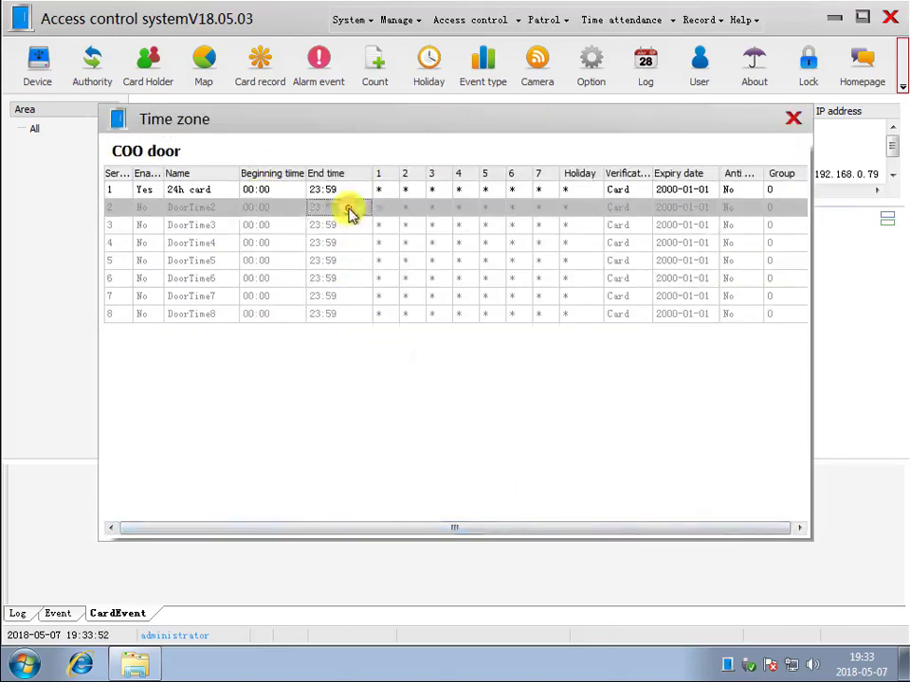
{"action": "left_click", "coordinate": [313, 272]}
{"action": "left_click_drag", "start_coordinate": [385, 300], "coordinate": [158, 301]}
{"action": "type", "text": "8h"}
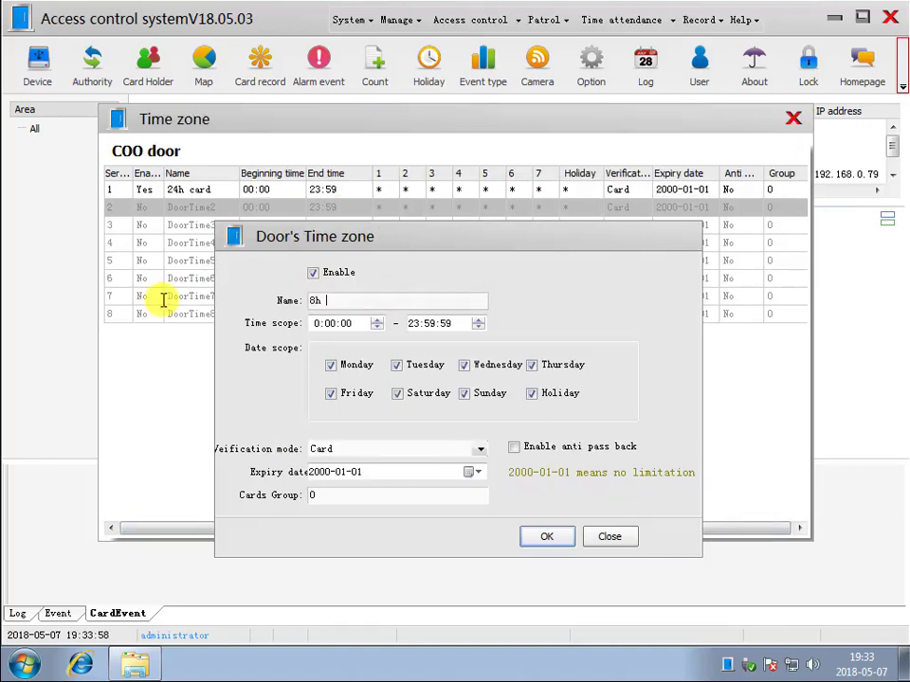
{"action": "type", "text": " passwd"}
{"action": "left_click", "coordinate": [481, 449]}
{"action": "left_click", "coordinate": [403, 474]}
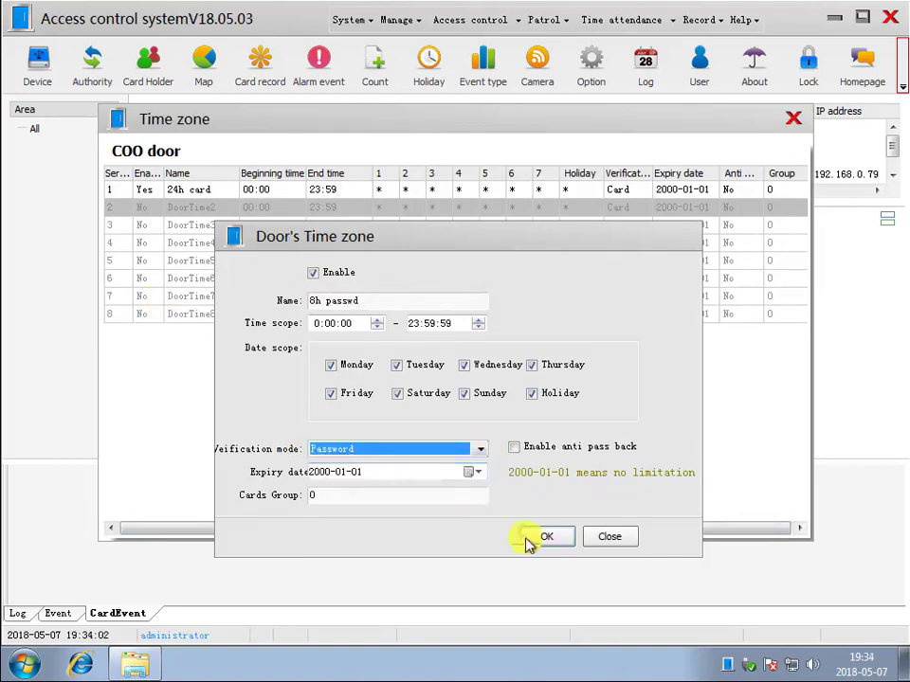
{"action": "left_click", "coordinate": [547, 536]}
{"action": "left_click", "coordinate": [793, 119]}
- Rename the CTO door's first time zone to 24h card
{"action": "right_click", "coordinate": [448, 275]}
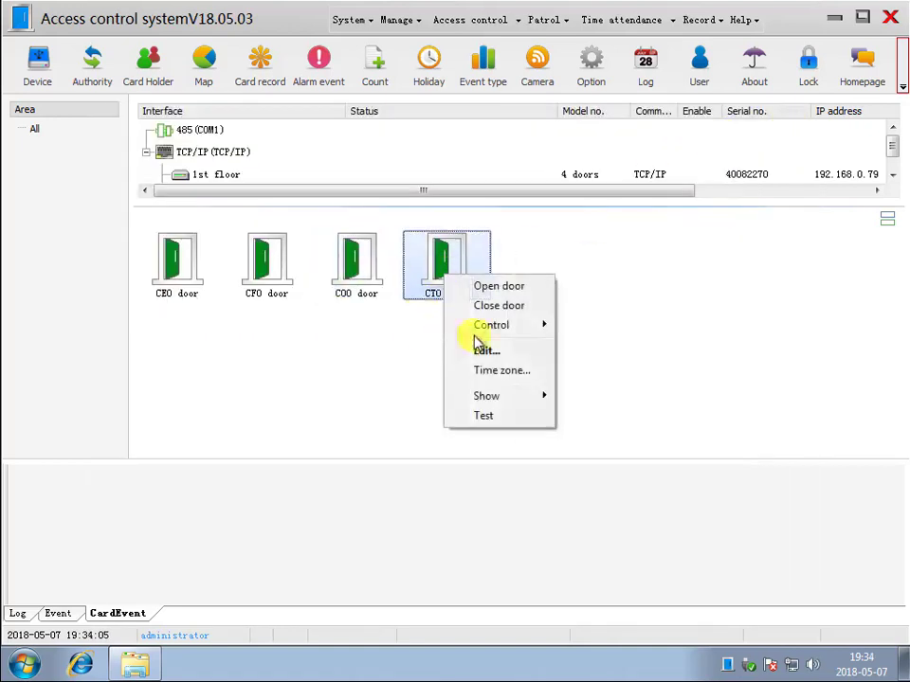
{"action": "left_click", "coordinate": [499, 370]}
{"action": "double_click", "coordinate": [237, 192]}
{"action": "left_click_drag", "start_coordinate": [379, 301], "coordinate": [201, 301]}
{"action": "type", "text": "24h card"}
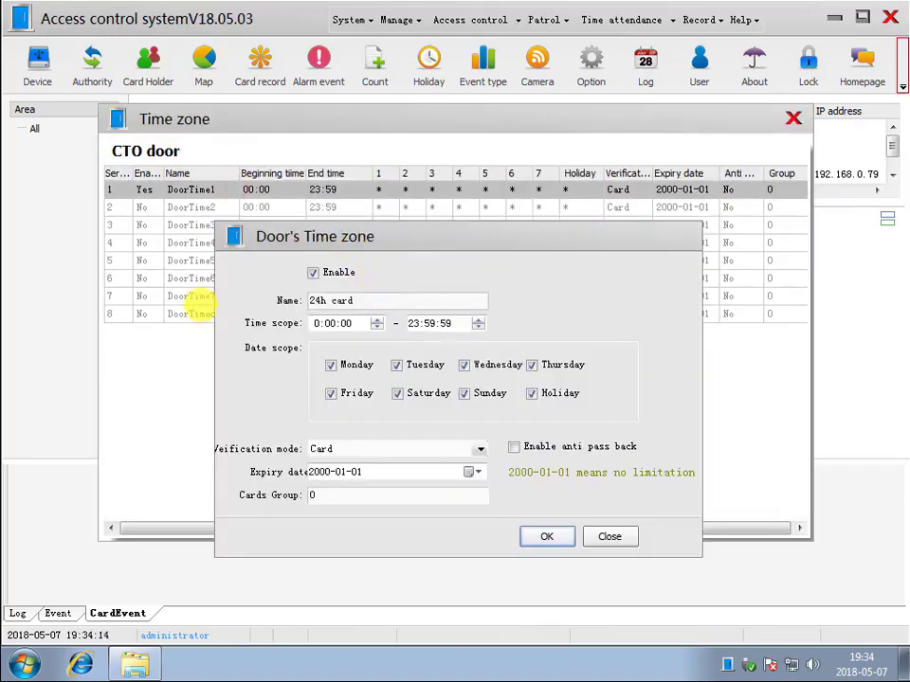
{"action": "left_click", "coordinate": [546, 536]}
- Enable the CTO door's second time zone as 8h passwd, 9:00–18:00, password verification
{"action": "double_click", "coordinate": [323, 207]}
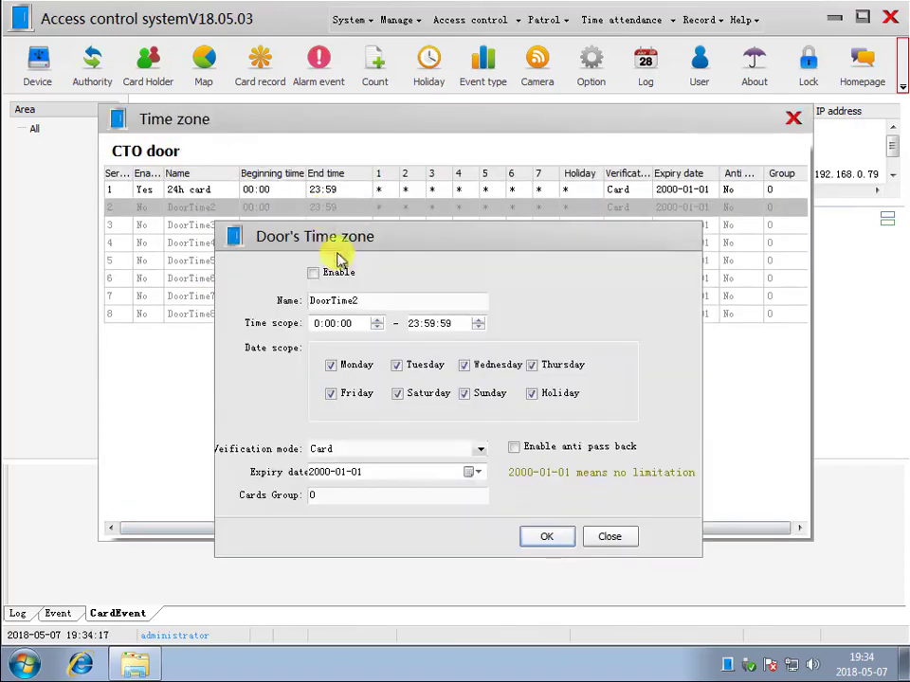
{"action": "left_click", "coordinate": [314, 273]}
{"action": "left_click_drag", "start_coordinate": [398, 300], "coordinate": [183, 307]}
{"action": "type", "text": "8h passwd"}
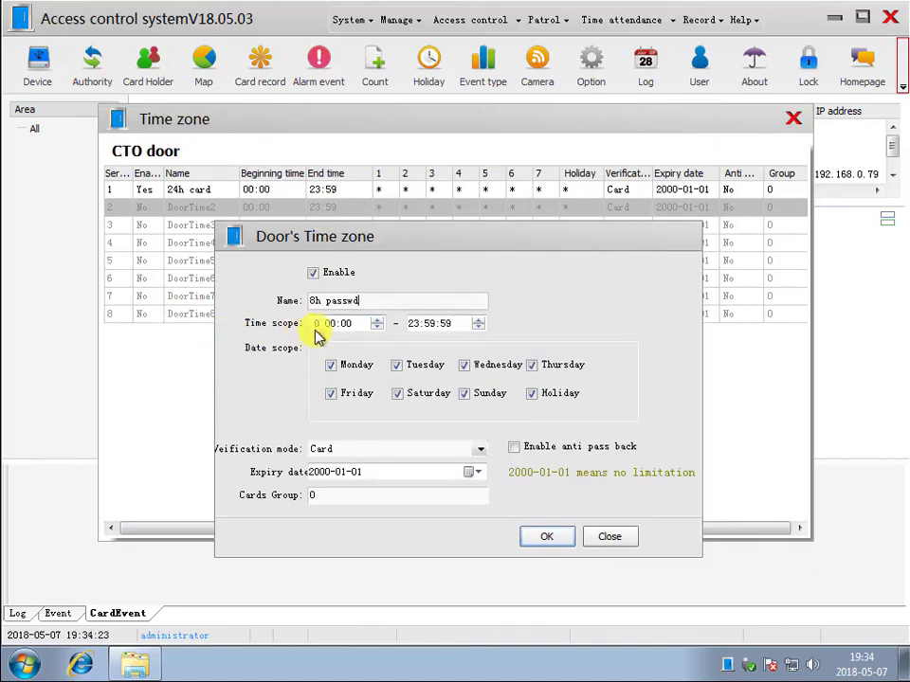
{"action": "left_click", "coordinate": [317, 324]}
{"action": "type", "text": "9"}
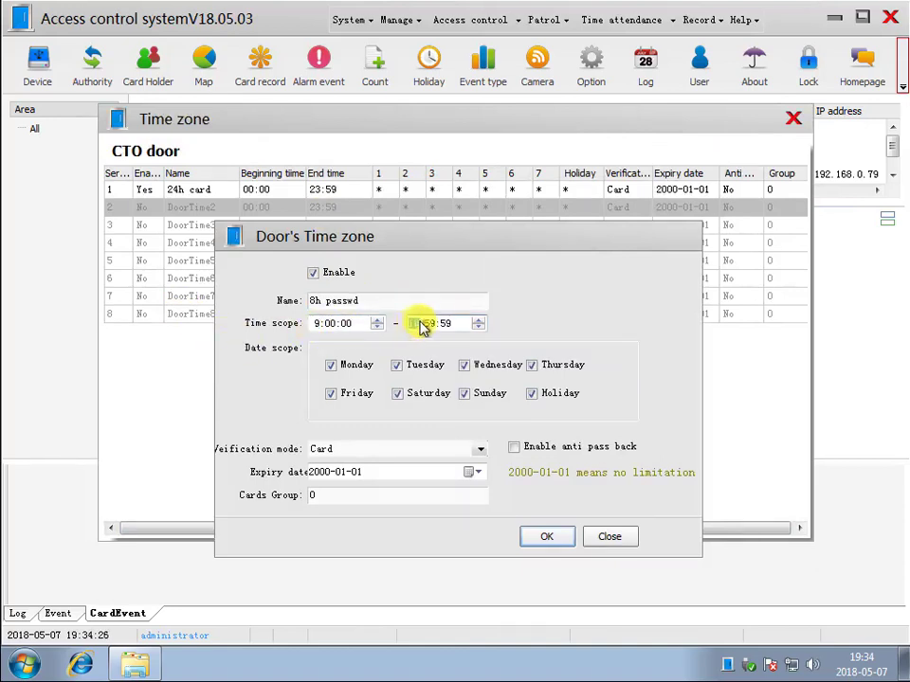
{"action": "type", "text": "180000"}
{"action": "left_click", "coordinate": [448, 449]}
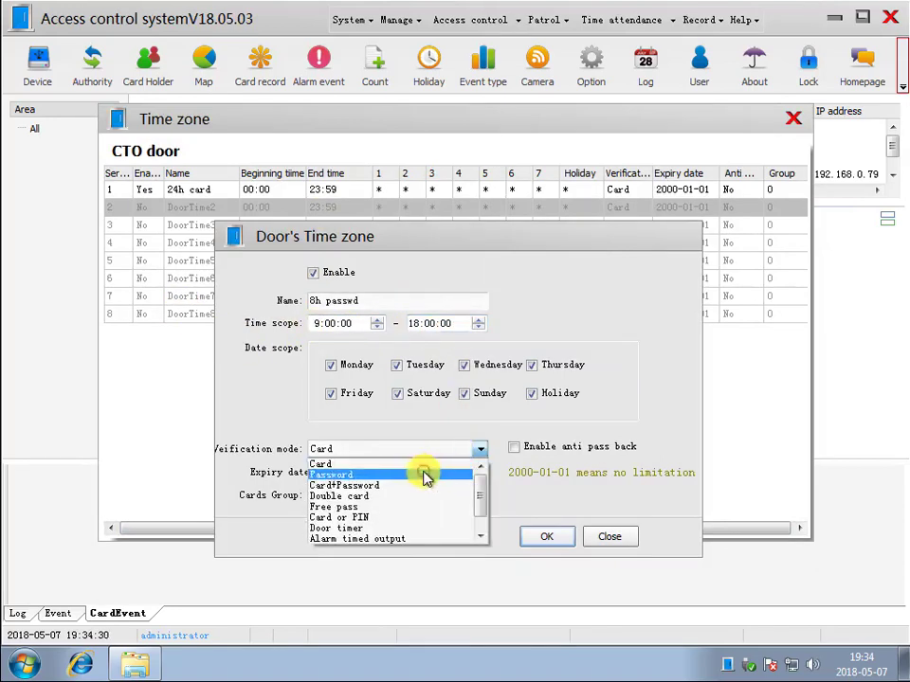
{"action": "left_click", "coordinate": [427, 475]}
{"action": "left_click", "coordinate": [540, 534]}
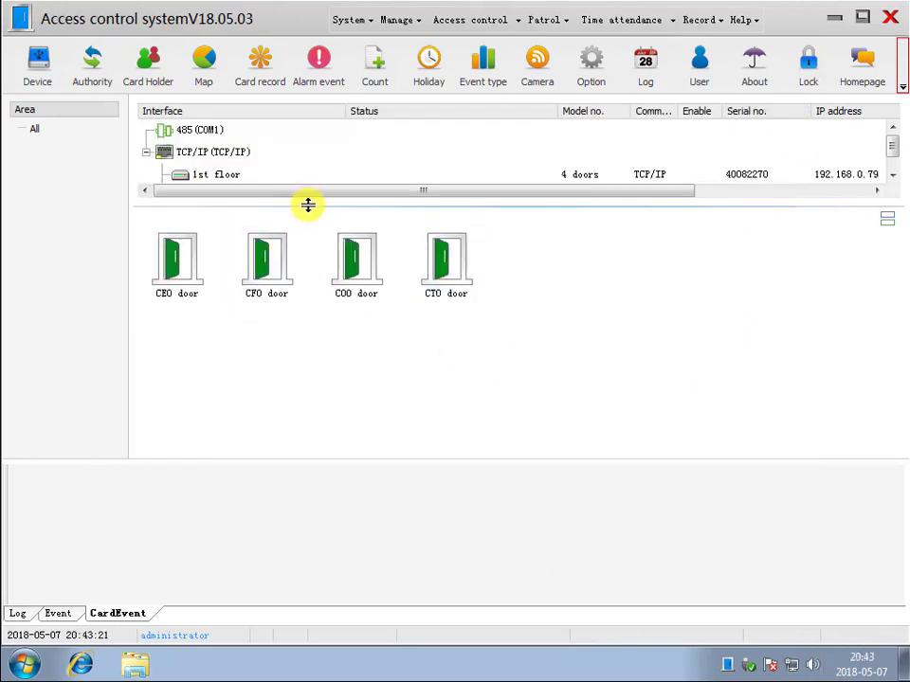
- Via floor 1 of 1# elevator, rename time zone 1 to 24h card, keeping Card verification
{"action": "left_click_drag", "start_coordinate": [307, 204], "coordinate": [309, 262]}
{"action": "left_click", "coordinate": [219, 197]}
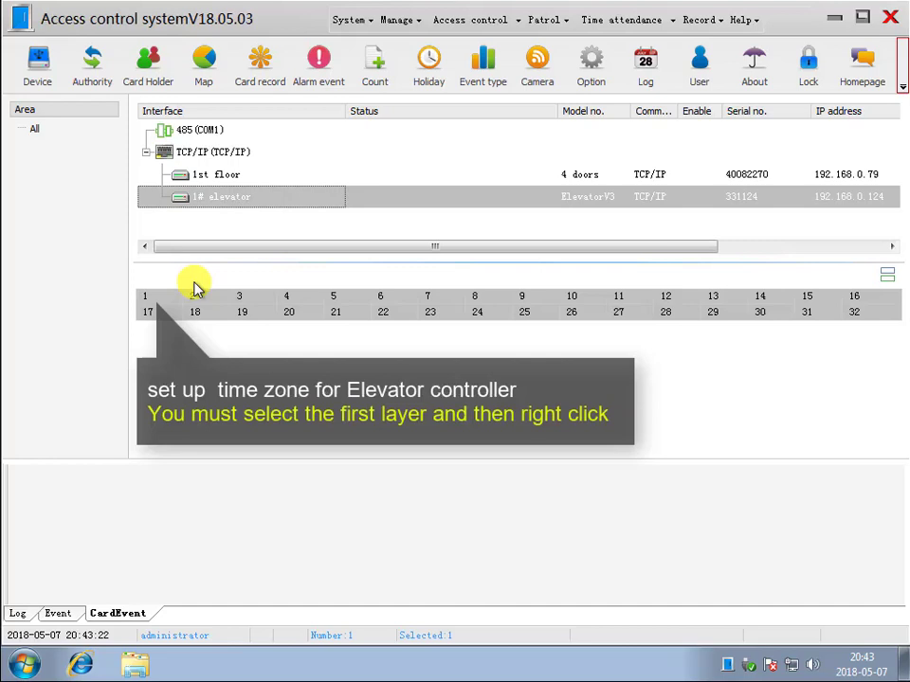
{"action": "left_click", "coordinate": [148, 300]}
{"action": "right_click", "coordinate": [148, 301]}
{"action": "left_click", "coordinate": [209, 391]}
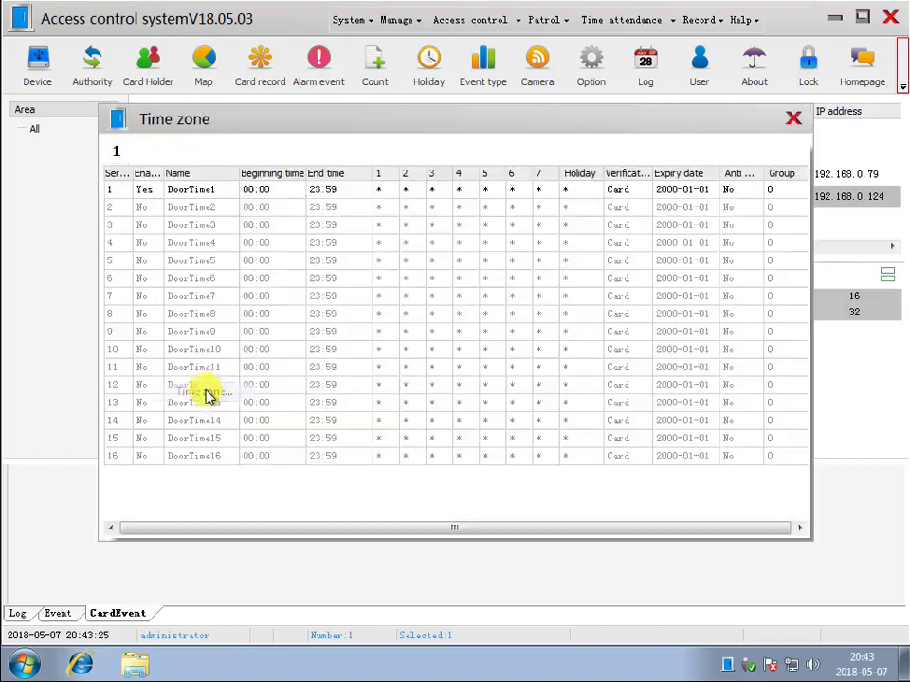
{"action": "double_click", "coordinate": [213, 189]}
{"action": "type", "text": "24h card"}
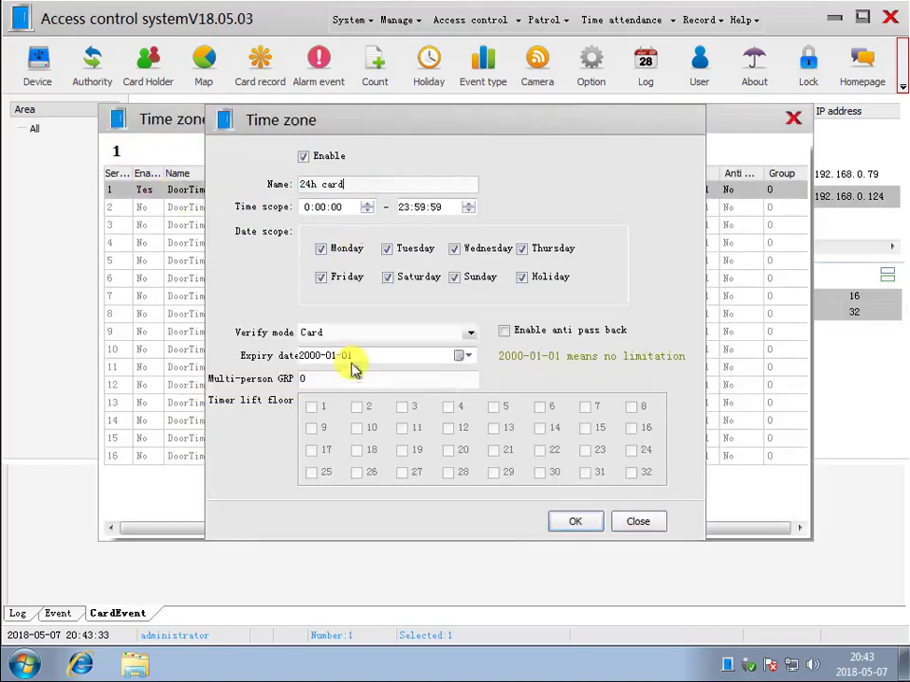
{"action": "left_click", "coordinate": [468, 333]}
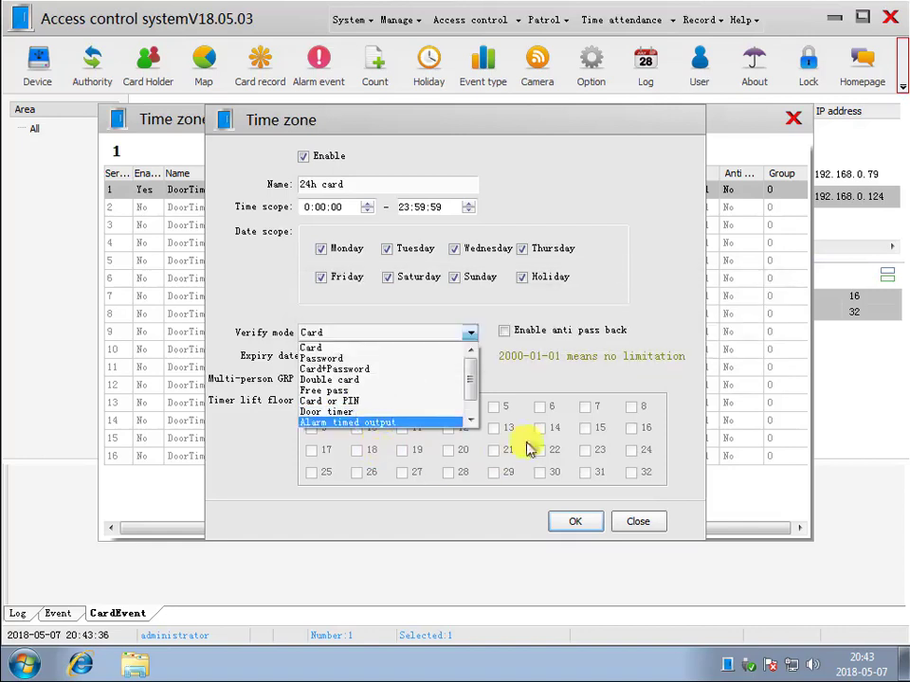
{"action": "left_click", "coordinate": [557, 396]}
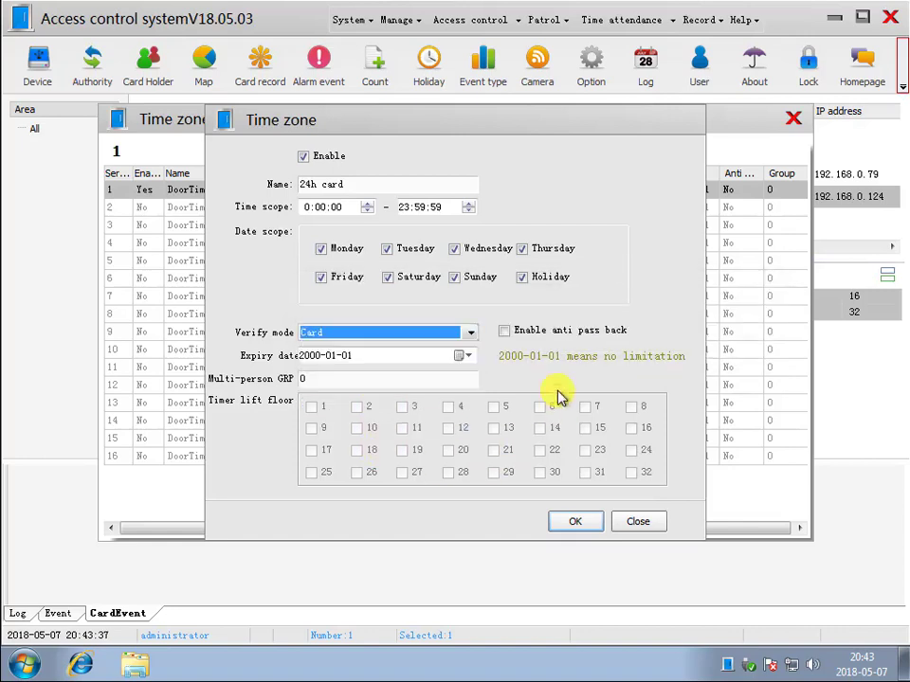
{"action": "left_click", "coordinate": [574, 522]}
{"action": "left_click", "coordinate": [794, 118]}
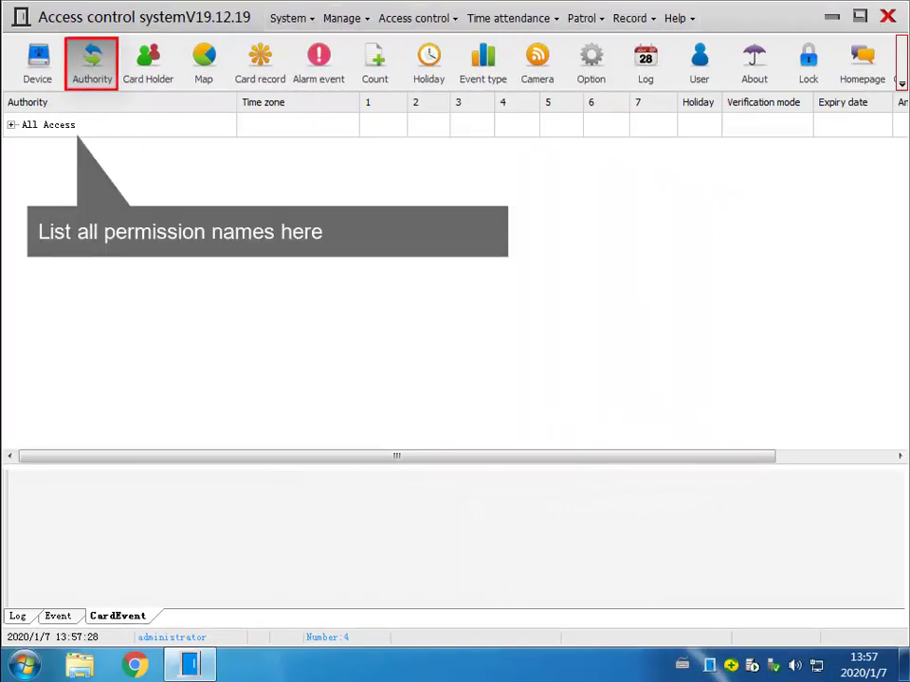
{"action": "double_click", "coordinate": [124, 130]}
{"action": "left_click", "coordinate": [421, 565]}
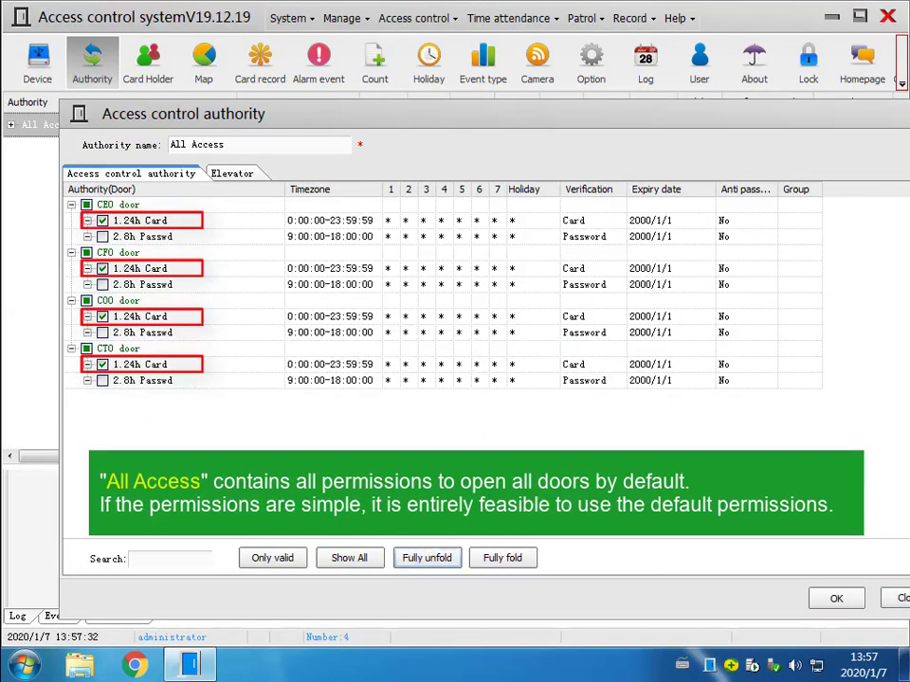
{"action": "left_click", "coordinate": [826, 599]}
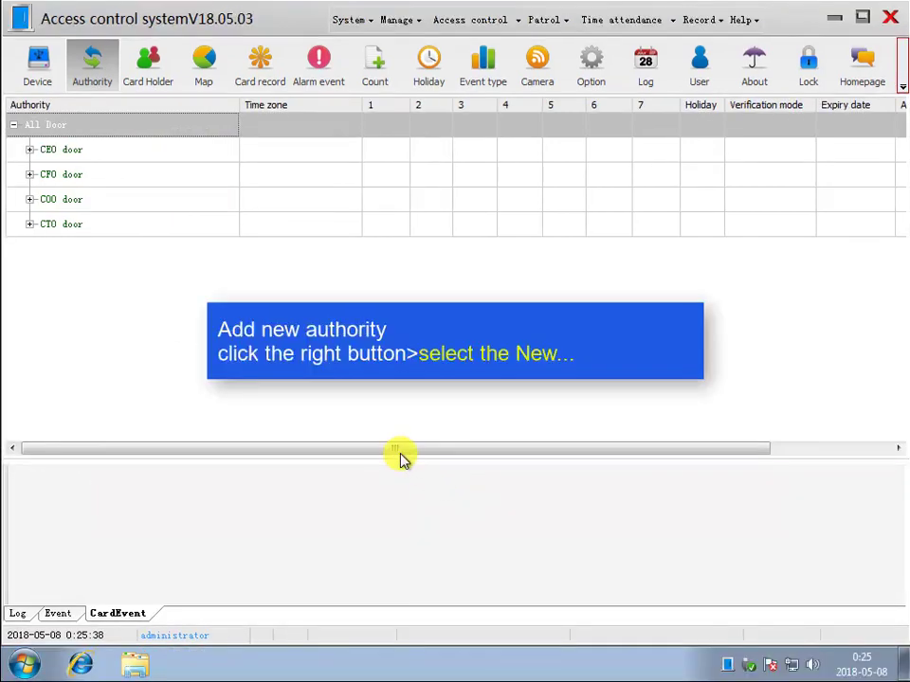
- Create authority 'passwd to SEO door' granting the CEO door's 8h Passwd zone
{"action": "right_click", "coordinate": [100, 283]}
{"action": "left_click", "coordinate": [139, 291]}
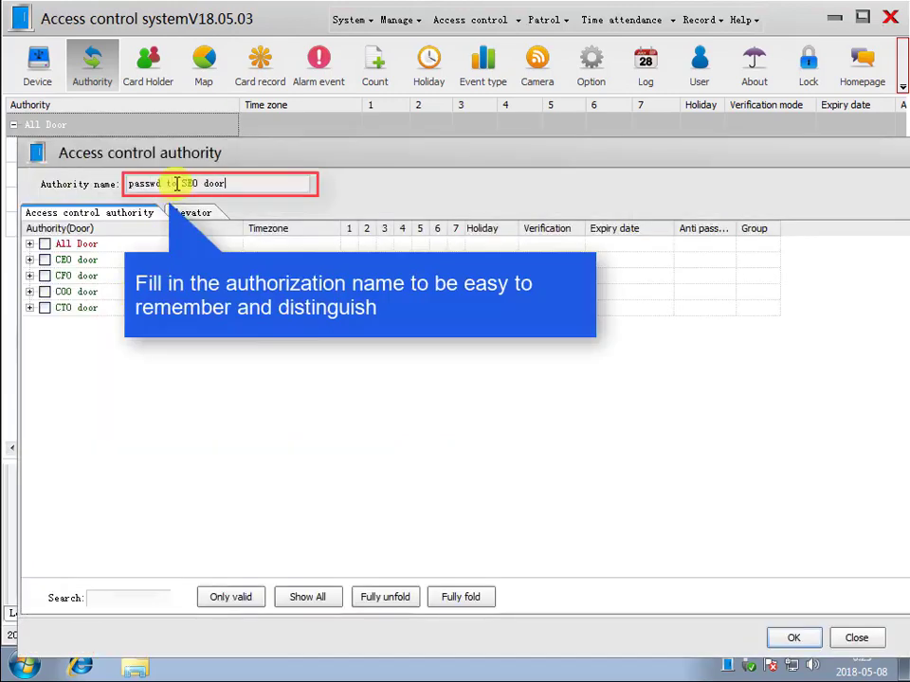
{"action": "left_click", "coordinate": [29, 259]}
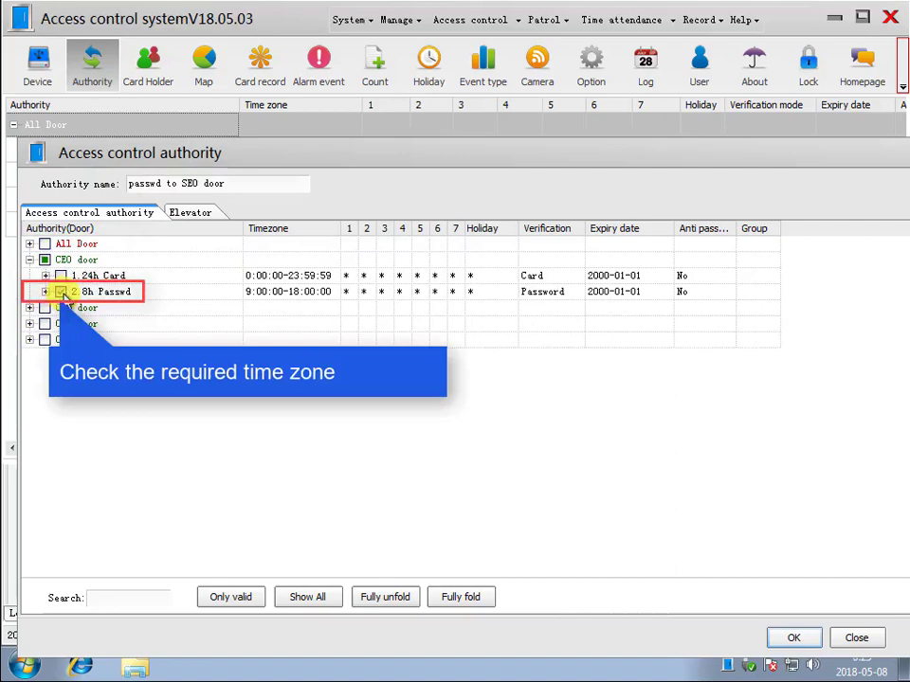
{"action": "left_click", "coordinate": [794, 640]}
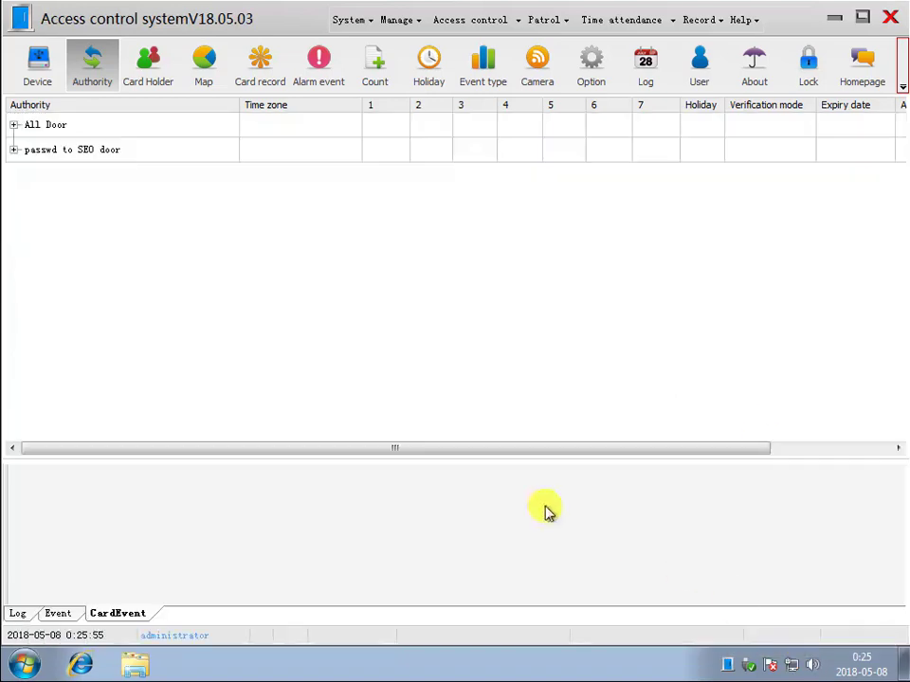
- Create authority 'card to CFO door' granting the CFO door's 24h card zone
{"action": "right_click", "coordinate": [111, 206]}
{"action": "left_click", "coordinate": [147, 213]}
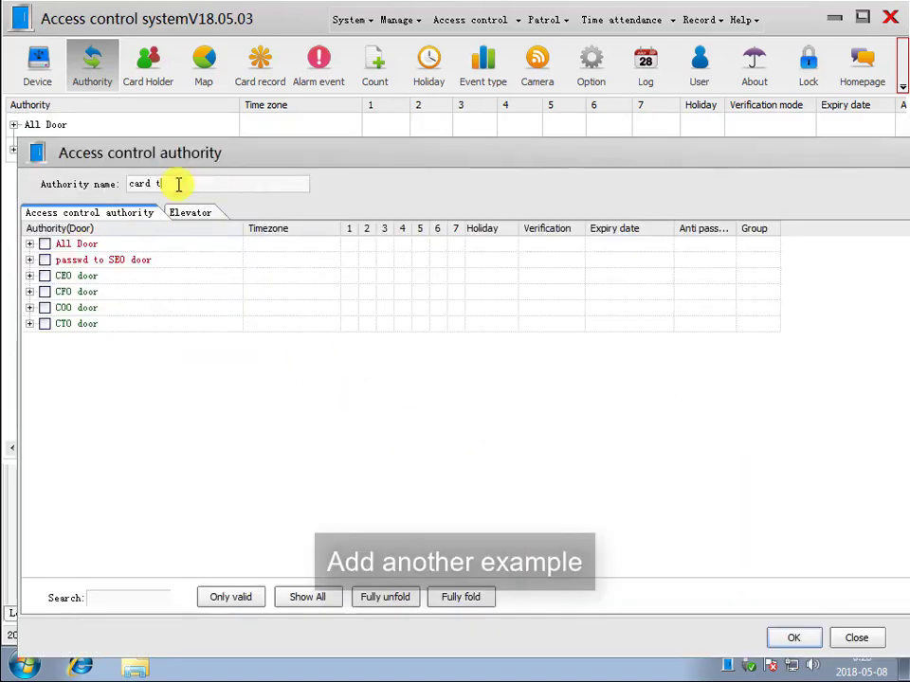
{"action": "double_click", "coordinate": [92, 294]}
{"action": "left_click", "coordinate": [62, 309]}
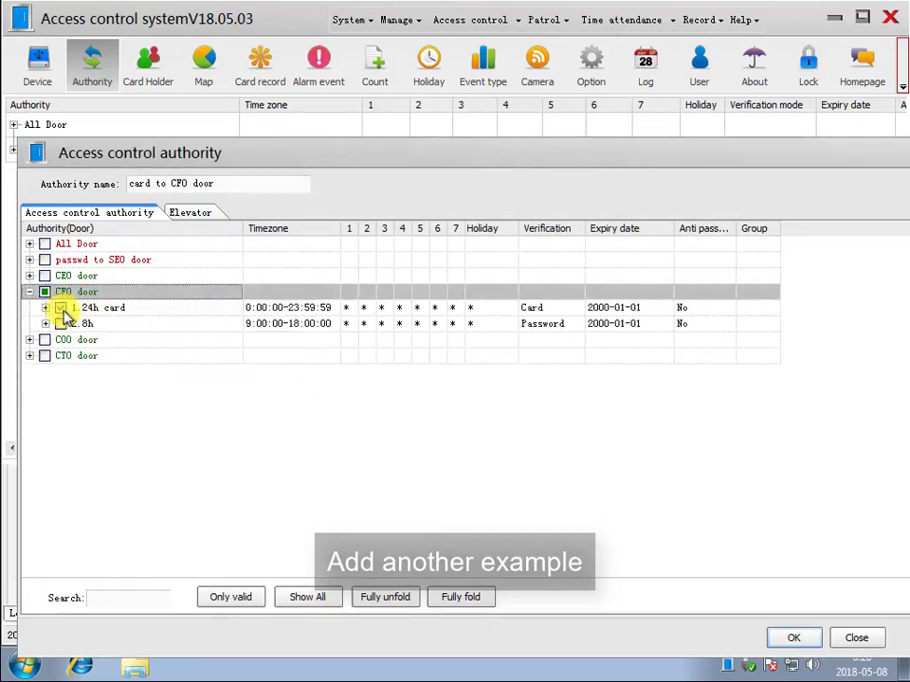
{"action": "left_click", "coordinate": [788, 639]}
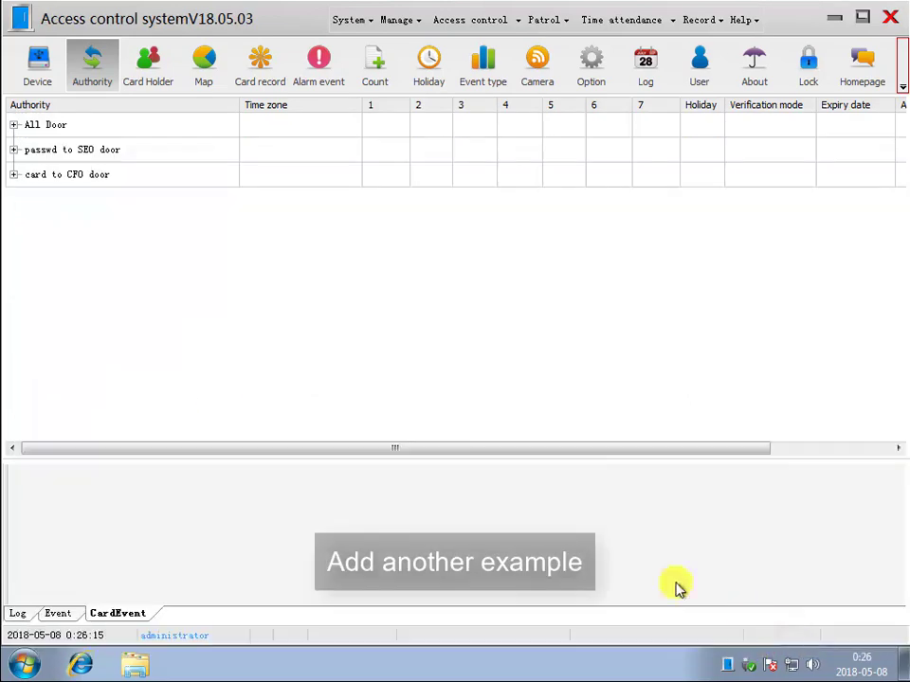
- Create authority '1-30fl elevator' on 1# elevator: all floors except 31 and 32, 24h card time zone
{"action": "right_click", "coordinate": [139, 261]}
{"action": "left_click", "coordinate": [169, 272]}
{"action": "left_click", "coordinate": [191, 187]}
{"action": "type", "text": "1-30"}
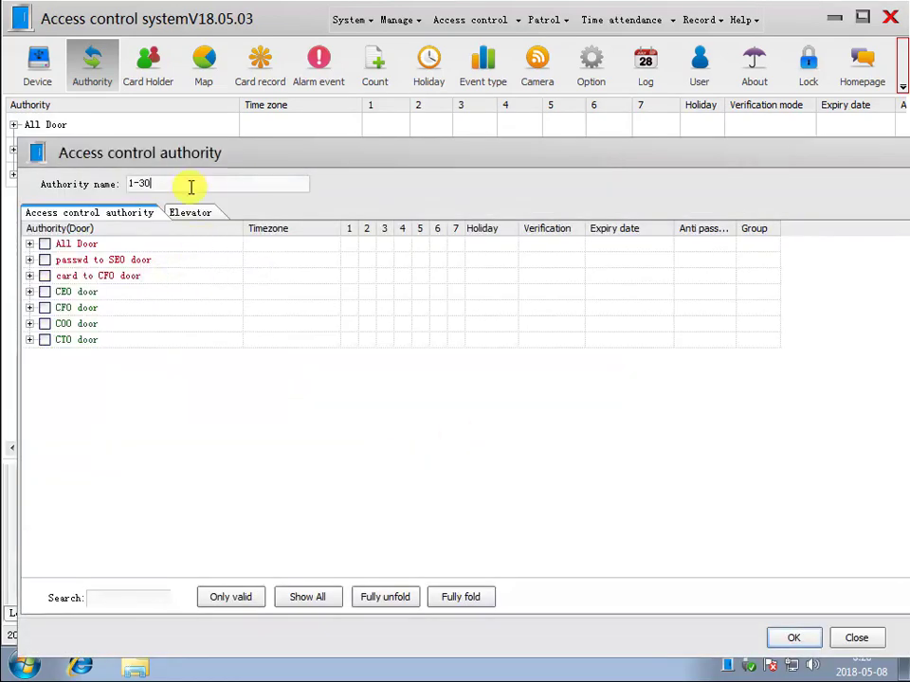
{"action": "type", "text": "fl elevator"}
{"action": "left_click", "coordinate": [190, 213]}
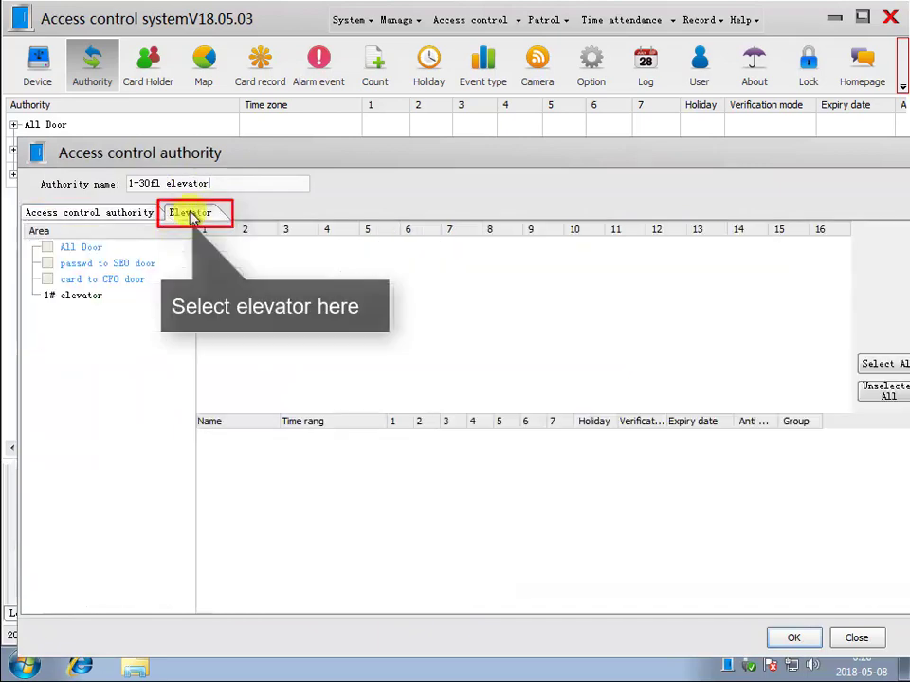
{"action": "left_click", "coordinate": [76, 295]}
{"action": "left_click", "coordinate": [883, 374]}
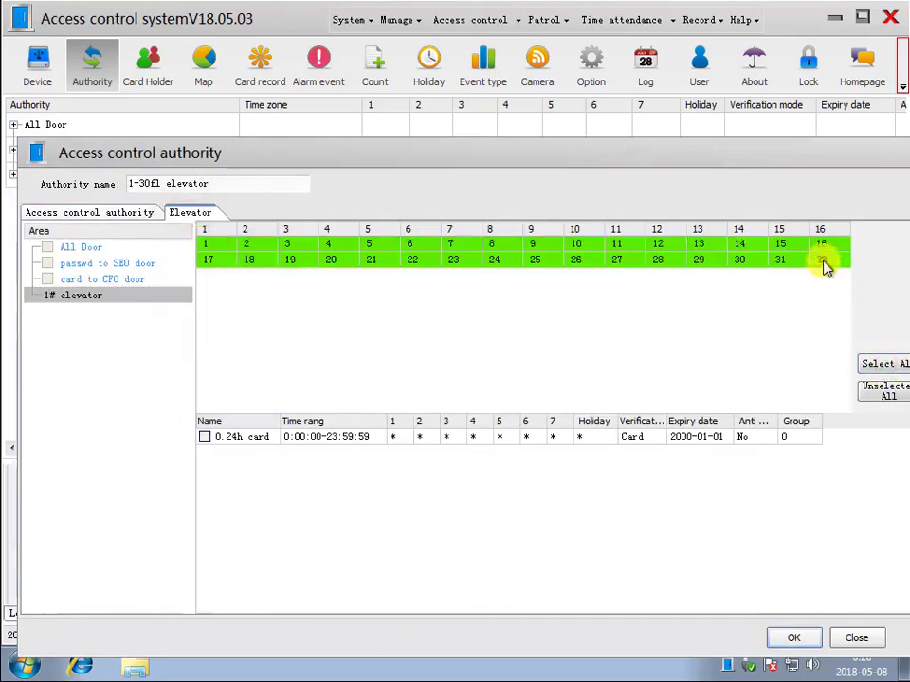
{"action": "left_click", "coordinate": [820, 261]}
{"action": "left_click", "coordinate": [792, 261]}
{"action": "left_click", "coordinate": [205, 437]}
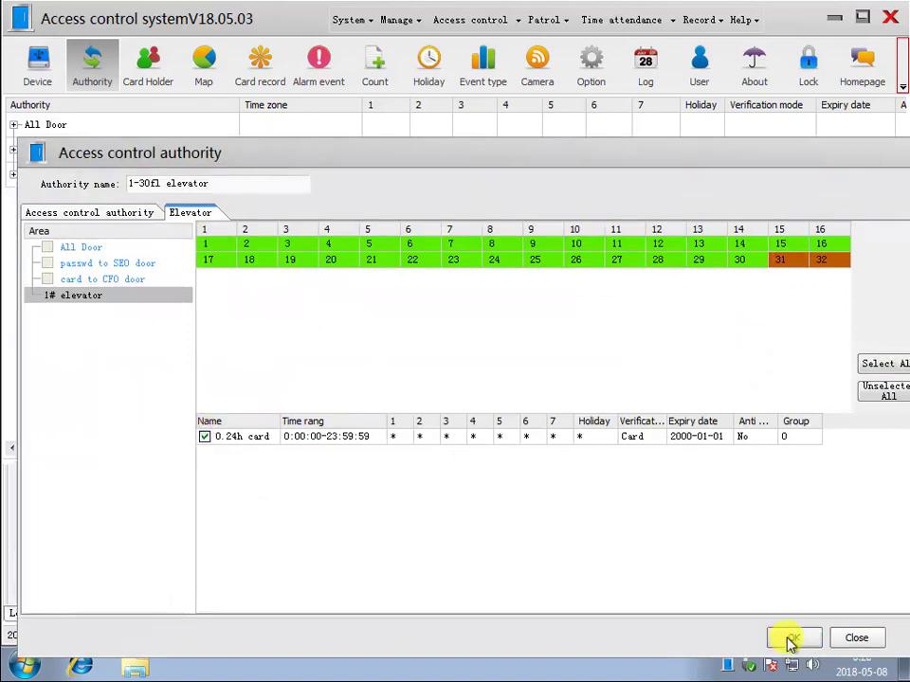
{"action": "left_click", "coordinate": [793, 638]}
- Create 'only 31-32fl elevator' on 1# elevator, allowing only floors 31 and 32 with 24h card
{"action": "right_click", "coordinate": [174, 273]}
{"action": "left_click", "coordinate": [210, 279]}
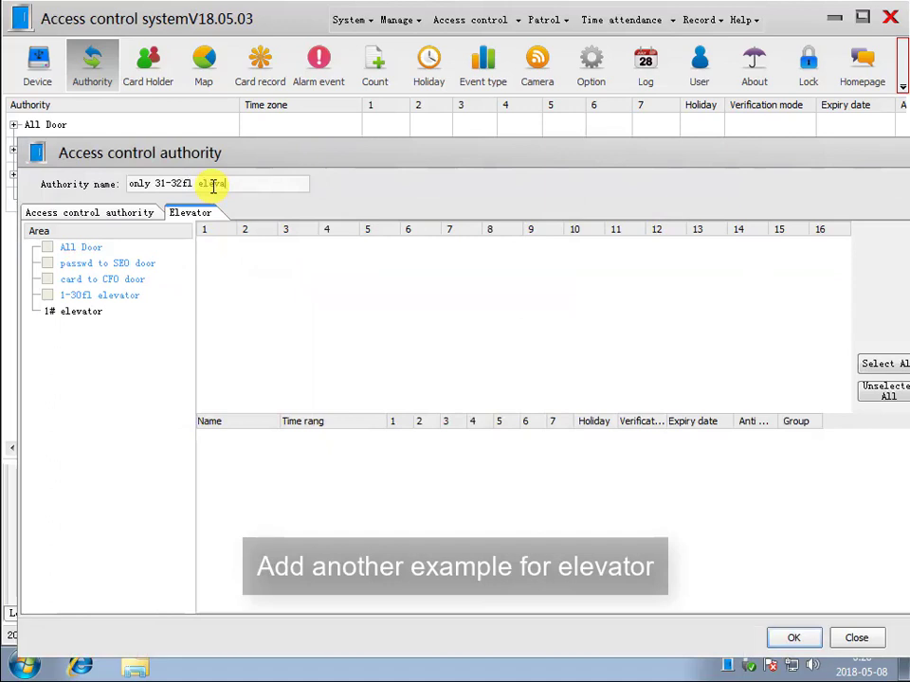
{"action": "left_click", "coordinate": [78, 313]}
{"action": "left_click", "coordinate": [821, 261]}
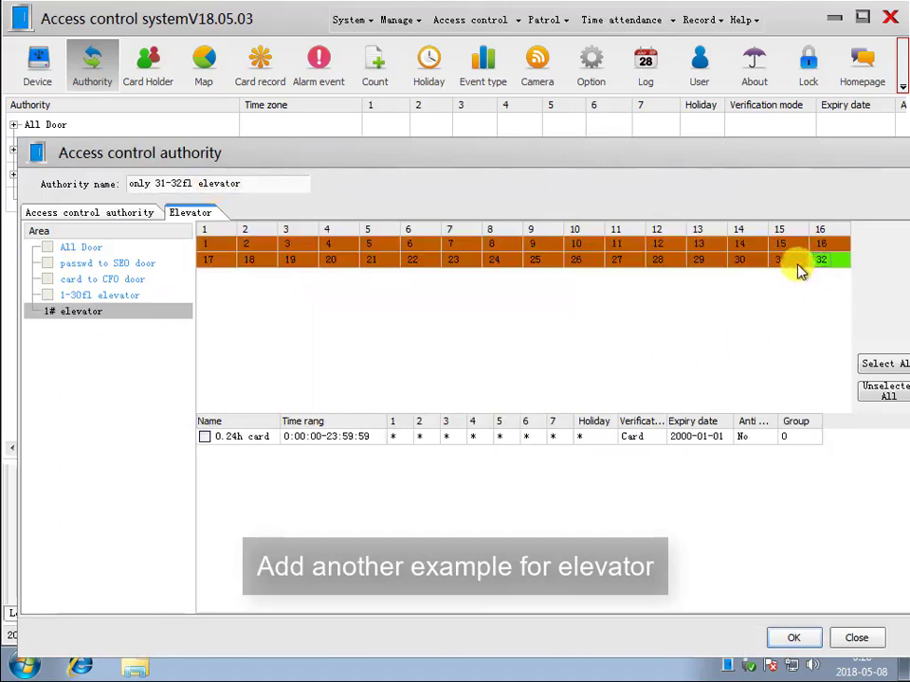
{"action": "left_click", "coordinate": [792, 262]}
{"action": "left_click", "coordinate": [202, 436]}
{"action": "left_click", "coordinate": [793, 638]}
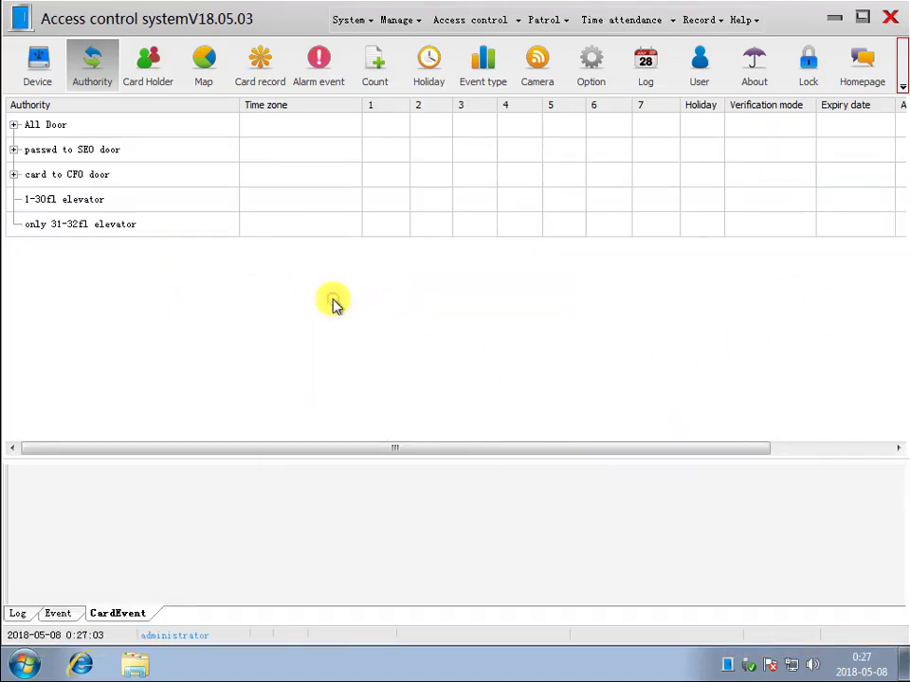
- Expand All Door, passwd to SEO door and card to CFO door in the authority tree
{"action": "left_click", "coordinate": [14, 124]}
{"action": "left_click", "coordinate": [14, 249]}
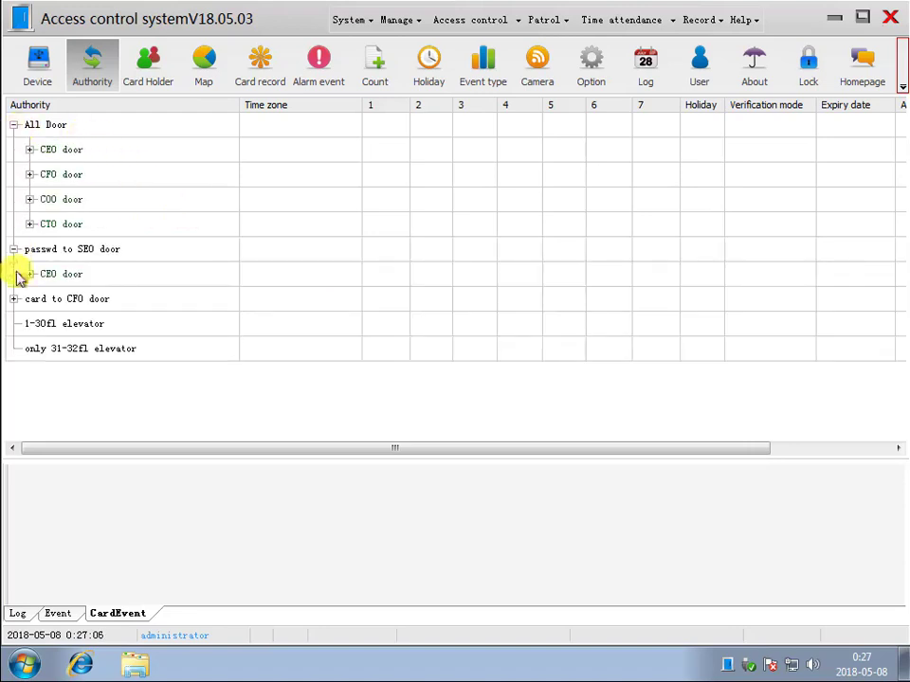
{"action": "left_click", "coordinate": [14, 299]}
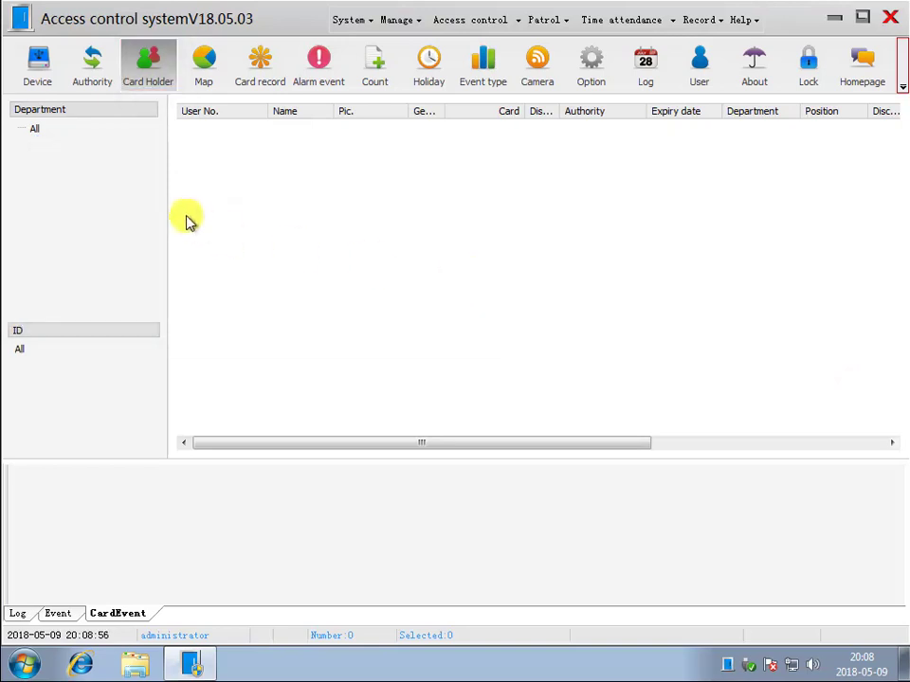
- Add a Boss department under All
{"action": "right_click", "coordinate": [36, 132]}
{"action": "left_click", "coordinate": [71, 144]}
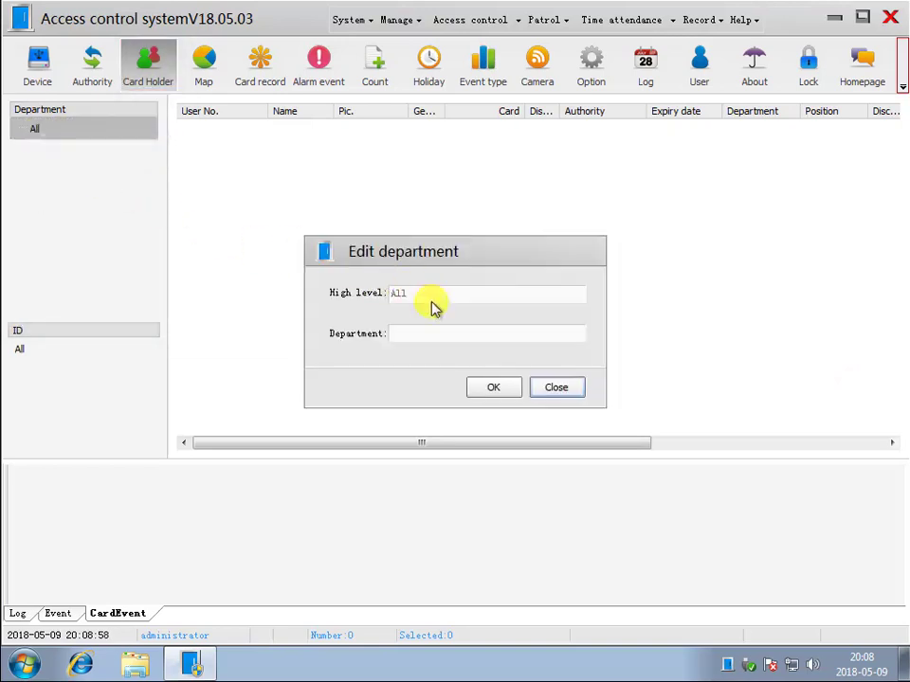
{"action": "left_click", "coordinate": [497, 386]}
- Add a second department named Staff under All
{"action": "right_click", "coordinate": [51, 134]}
{"action": "left_click", "coordinate": [96, 148]}
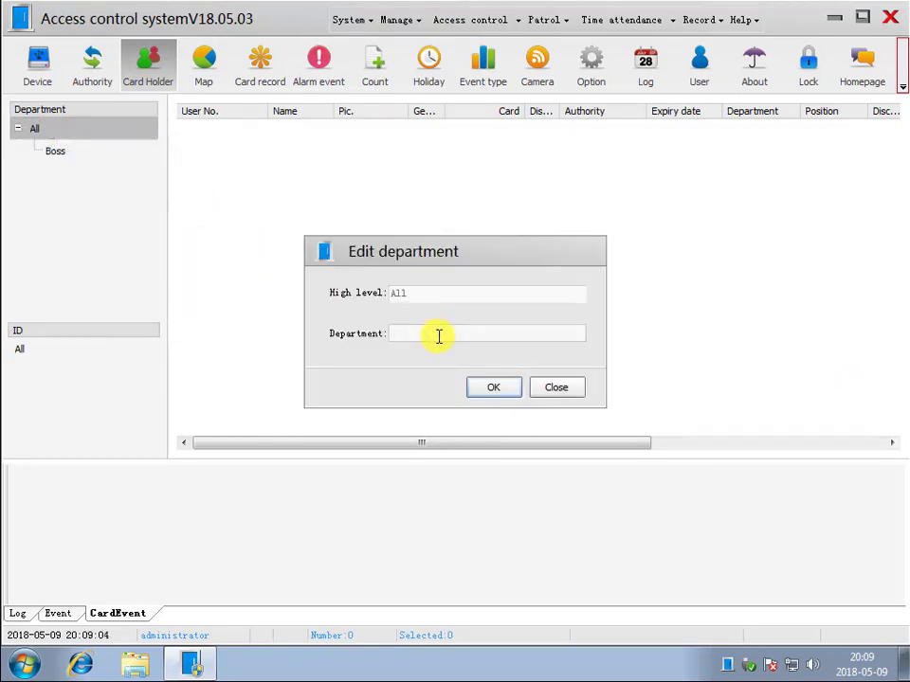
{"action": "type", "text": "Staff"}
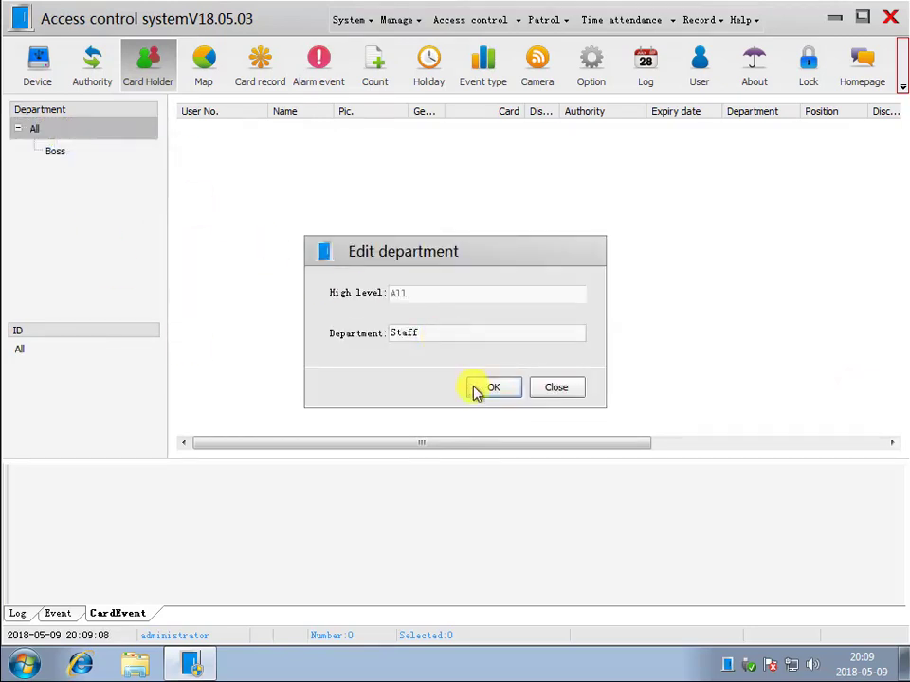
{"action": "left_click", "coordinate": [488, 388]}
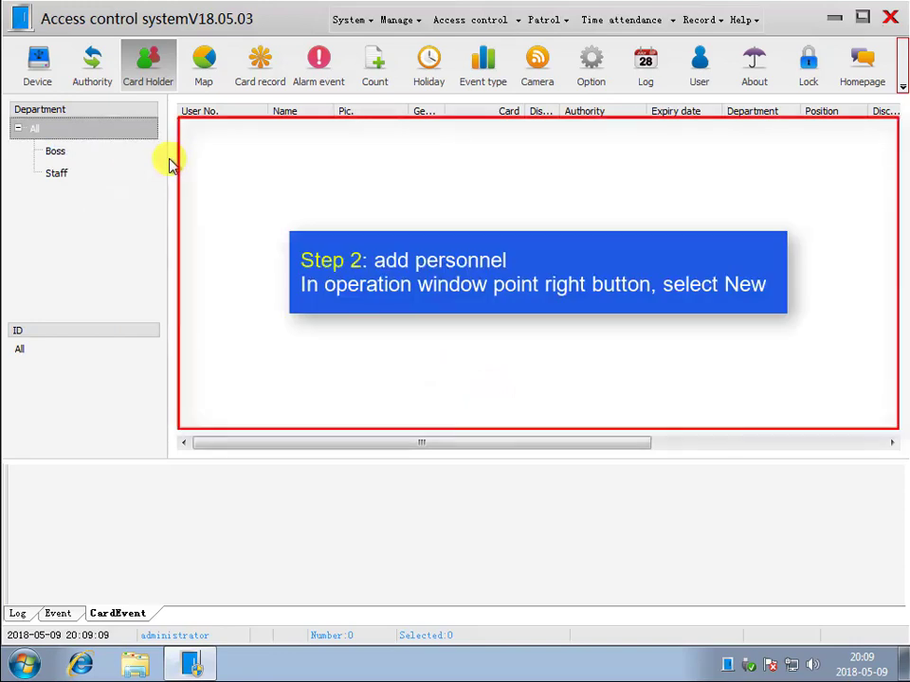
- Add the first card holder in the Boss department with a portrait photo
{"action": "right_click", "coordinate": [267, 159]}
{"action": "left_click", "coordinate": [298, 168]}
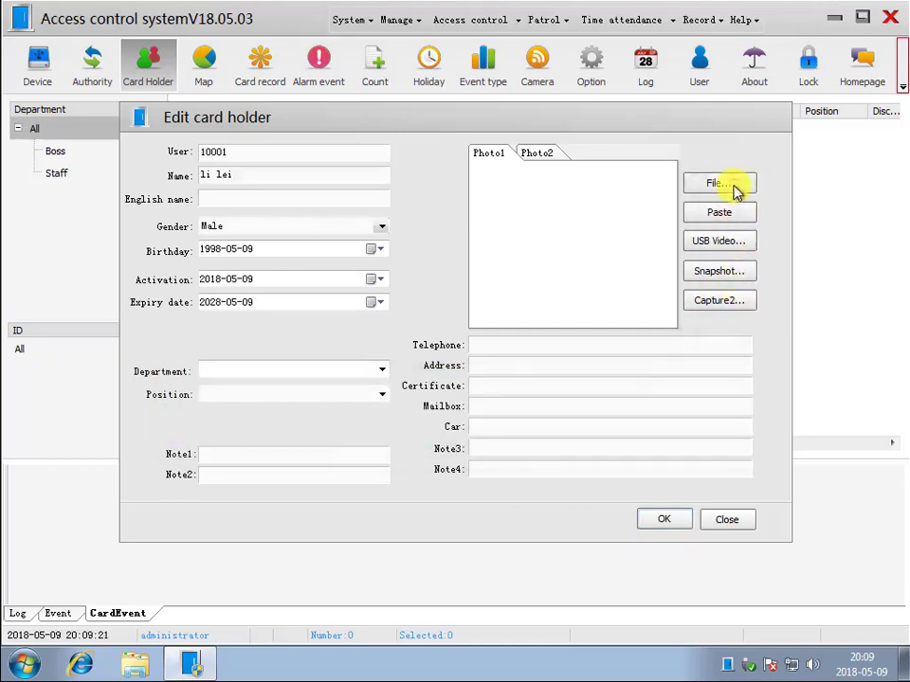
{"action": "left_click", "coordinate": [733, 187]}
{"action": "left_click_drag", "start_coordinate": [666, 335], "coordinate": [666, 400]}
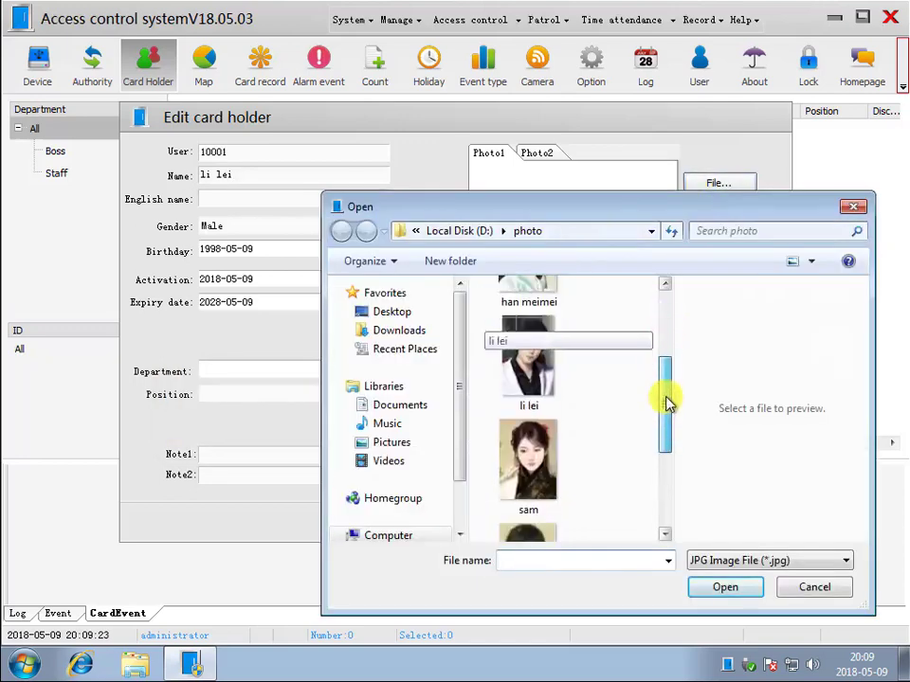
{"action": "double_click", "coordinate": [543, 365]}
{"action": "left_click", "coordinate": [380, 370]}
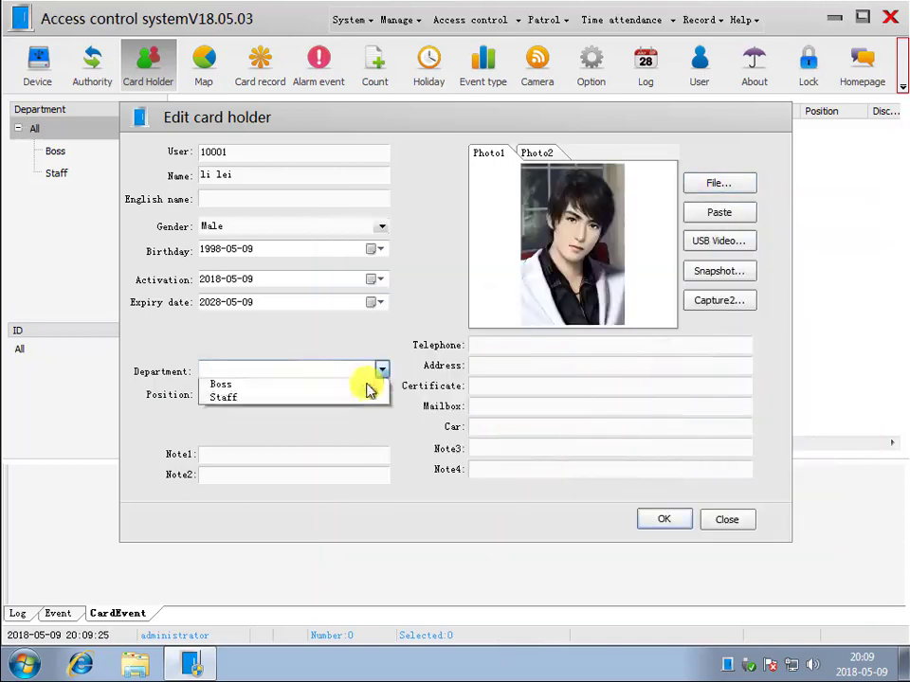
{"action": "left_click", "coordinate": [370, 383]}
{"action": "left_click", "coordinate": [661, 520]}
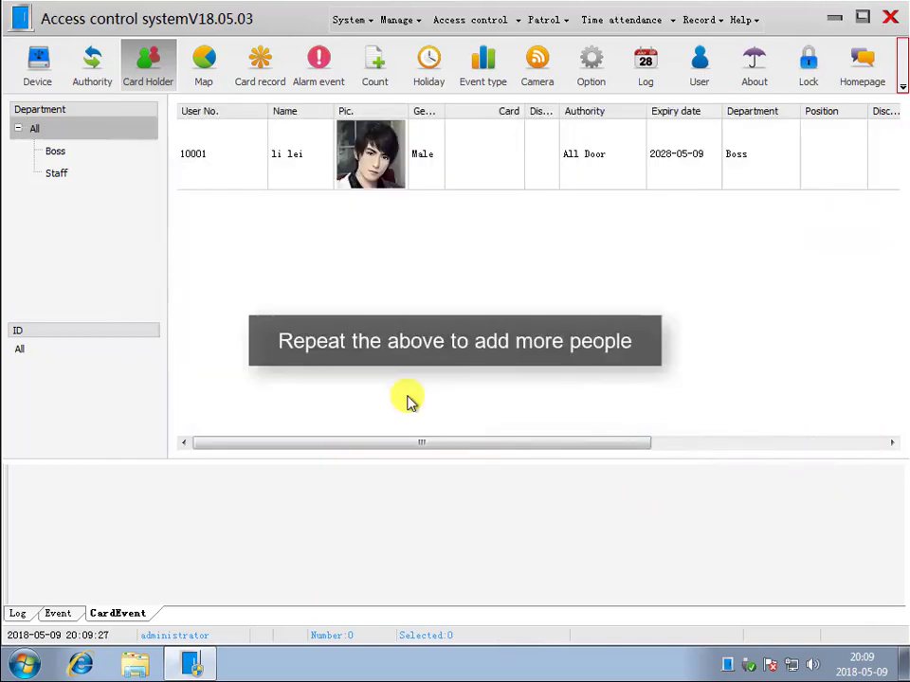
- Add a second card holder with the holder's name and a portrait photo
{"action": "right_click", "coordinate": [309, 249]}
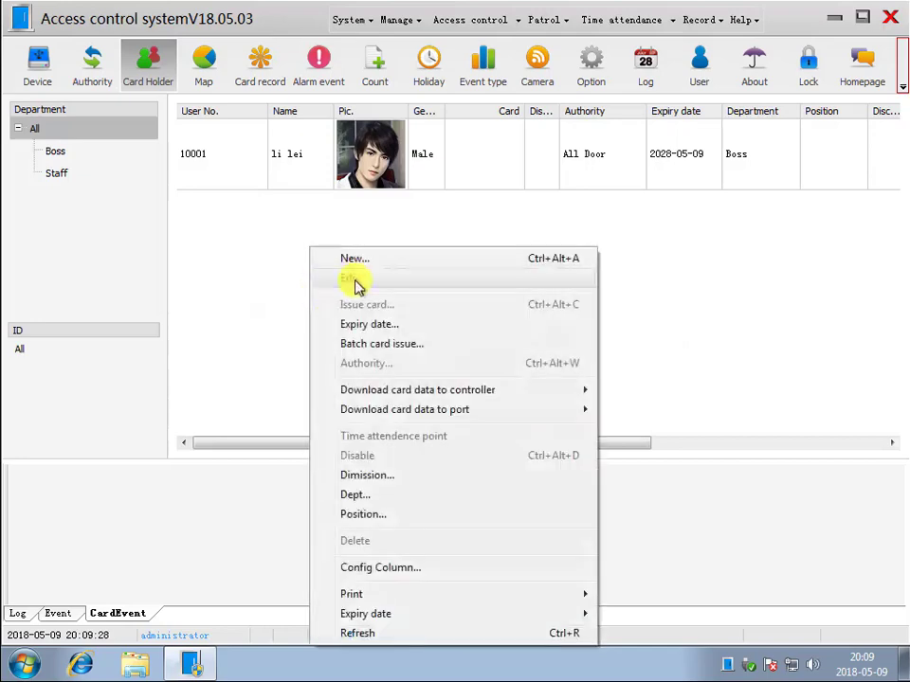
{"action": "left_click", "coordinate": [341, 257]}
{"action": "left_click", "coordinate": [247, 173]}
{"action": "type", "text": "han meim"}
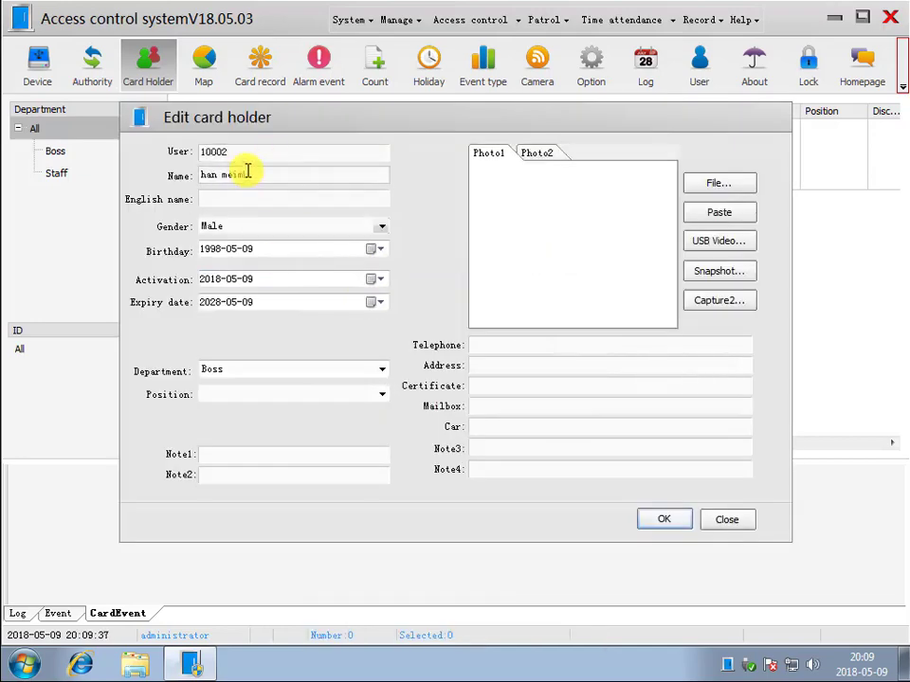
{"action": "type", "text": "ei"}
{"action": "left_click", "coordinate": [747, 185]}
{"action": "double_click", "coordinate": [533, 437]}
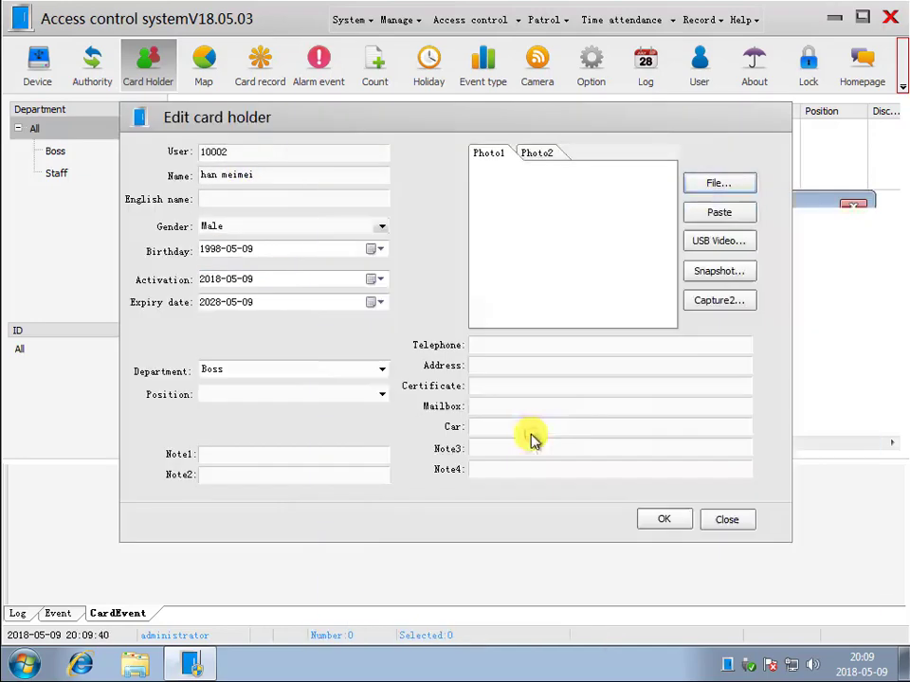
{"action": "left_click", "coordinate": [665, 520]}
- Refresh the list and add a third card holder in Staff with a portrait photo
{"action": "right_click", "coordinate": [334, 327]}
{"action": "left_click", "coordinate": [404, 638]}
{"action": "right_click", "coordinate": [309, 317]}
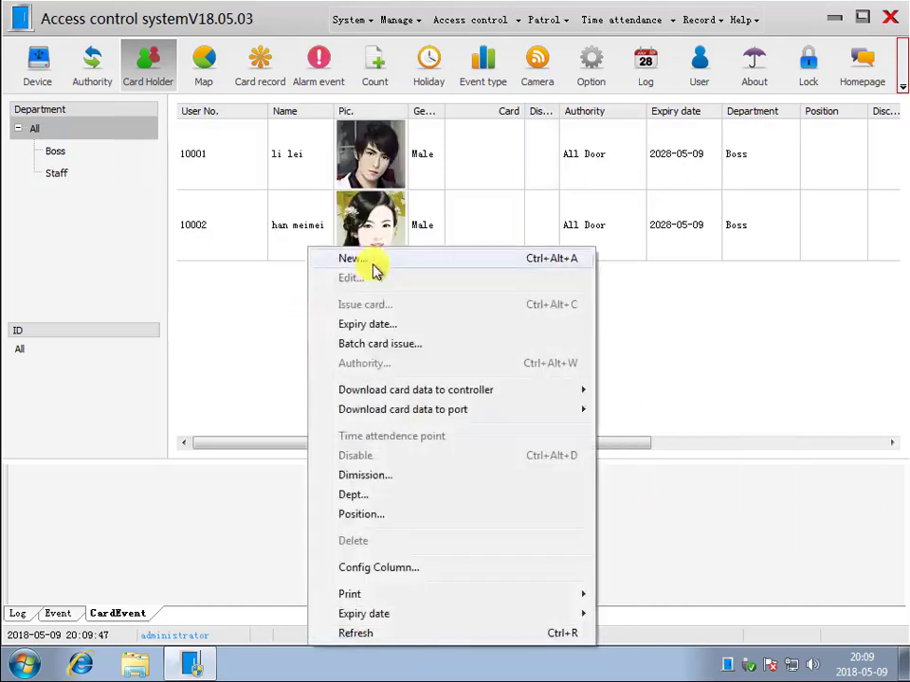
{"action": "left_click", "coordinate": [350, 259]}
{"action": "left_click", "coordinate": [251, 174]}
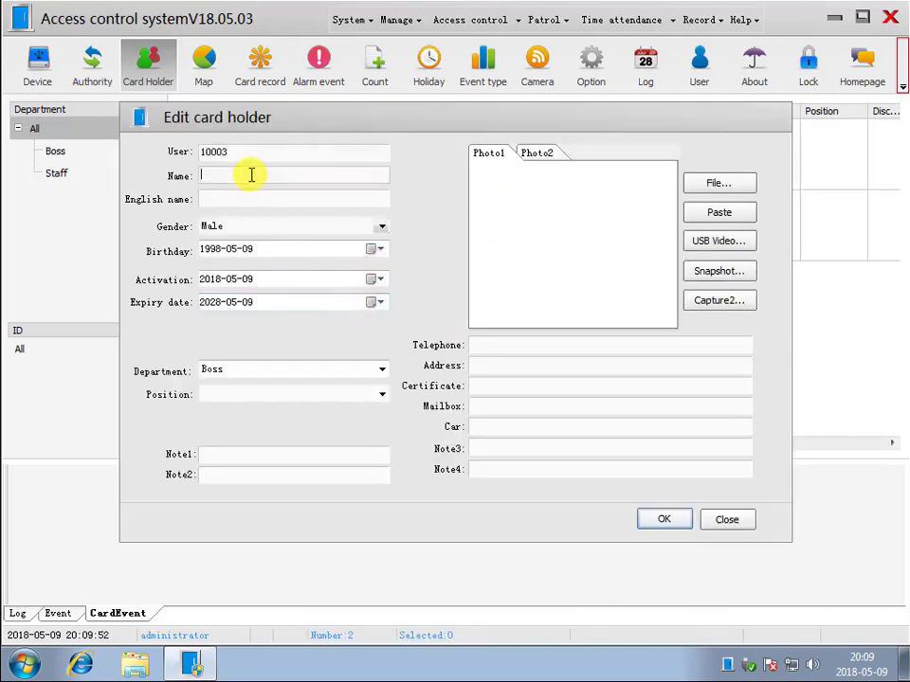
{"action": "left_click", "coordinate": [378, 371]}
{"action": "left_click", "coordinate": [284, 396]}
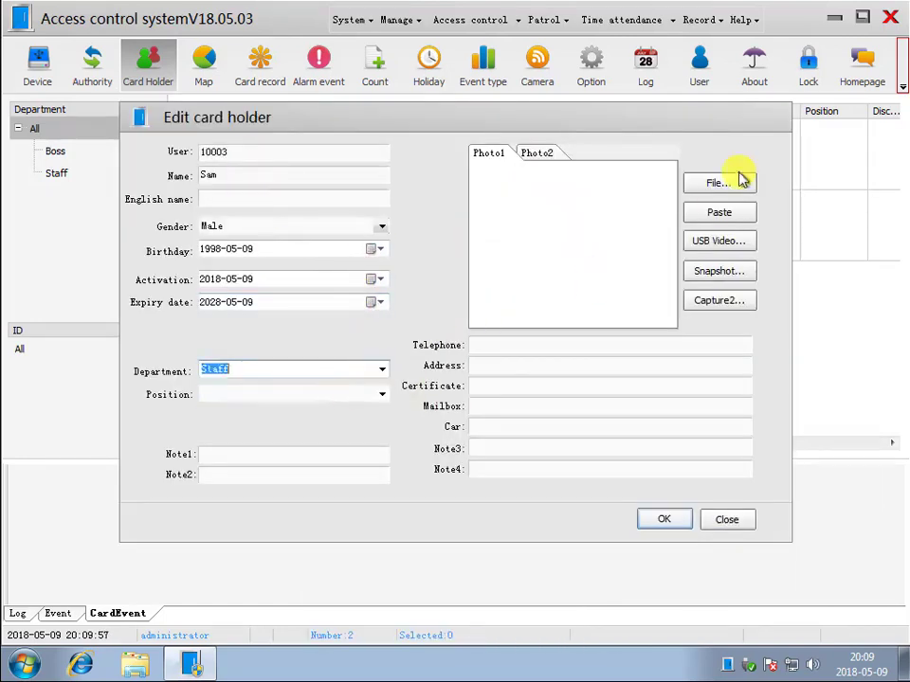
{"action": "left_click", "coordinate": [739, 181]}
{"action": "left_click_drag", "start_coordinate": [663, 327], "coordinate": [663, 415]}
{"action": "double_click", "coordinate": [528, 440]}
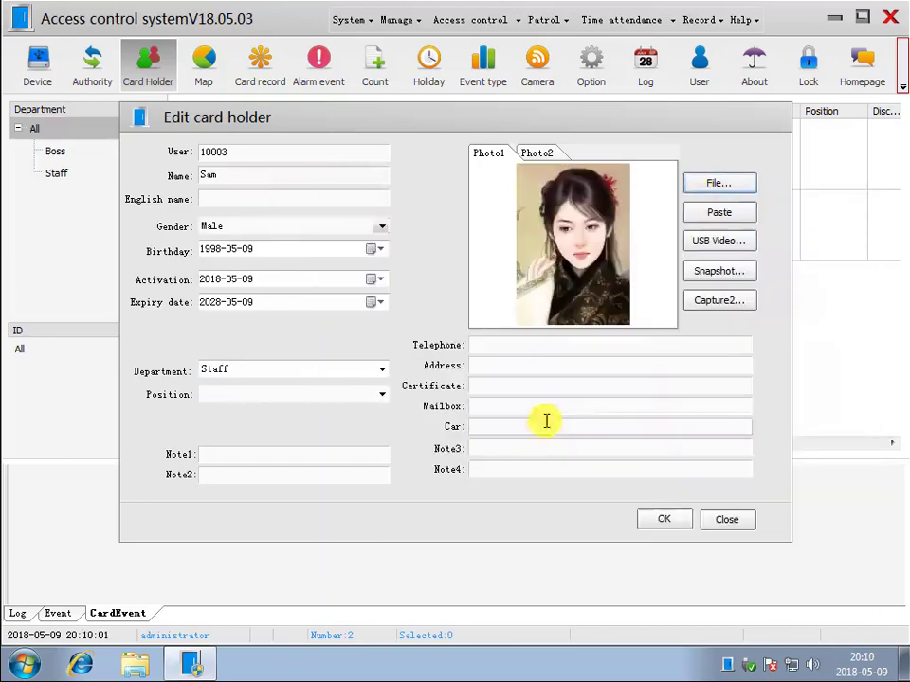
{"action": "left_click", "coordinate": [663, 519]}
- Add a fourth card holder as user 10004 with name and portrait photo
{"action": "right_click", "coordinate": [417, 384]}
{"action": "left_click", "coordinate": [464, 258]}
{"action": "type", "text": "1000"}
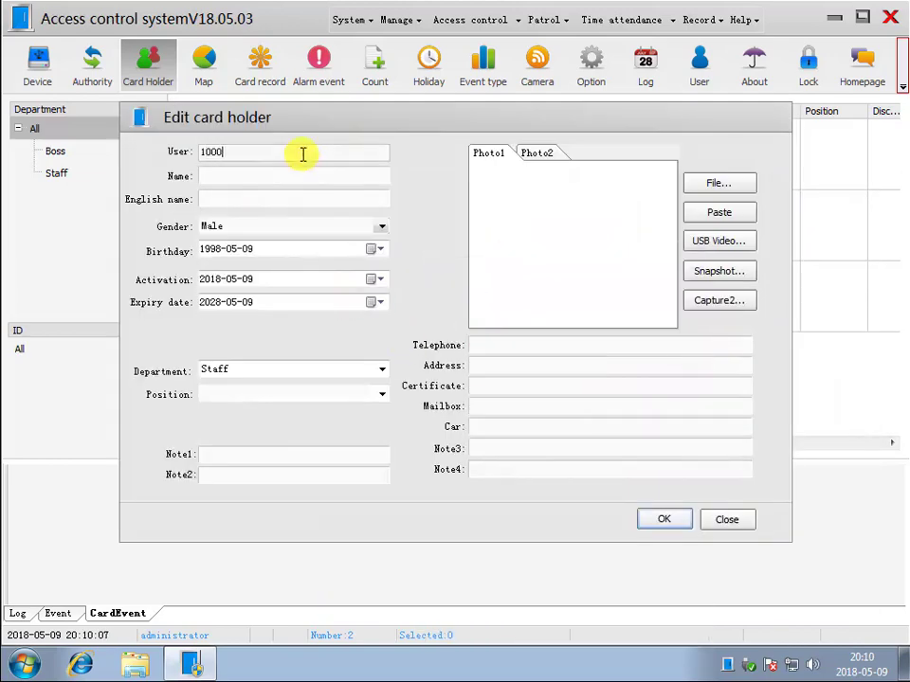
{"action": "type", "text": "4"}
{"action": "left_click", "coordinate": [224, 175]}
{"action": "type", "text": "Tom"}
{"action": "left_click", "coordinate": [720, 183]}
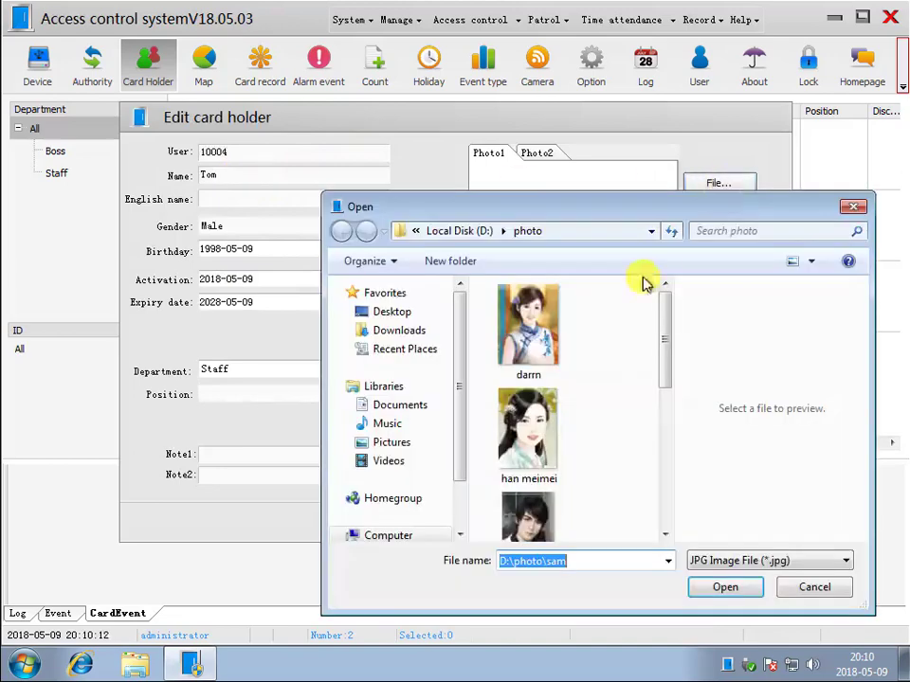
{"action": "scroll", "coordinate": [629, 402], "scroll_direction": "down", "scroll_amount": 5}
{"action": "double_click", "coordinate": [524, 431]}
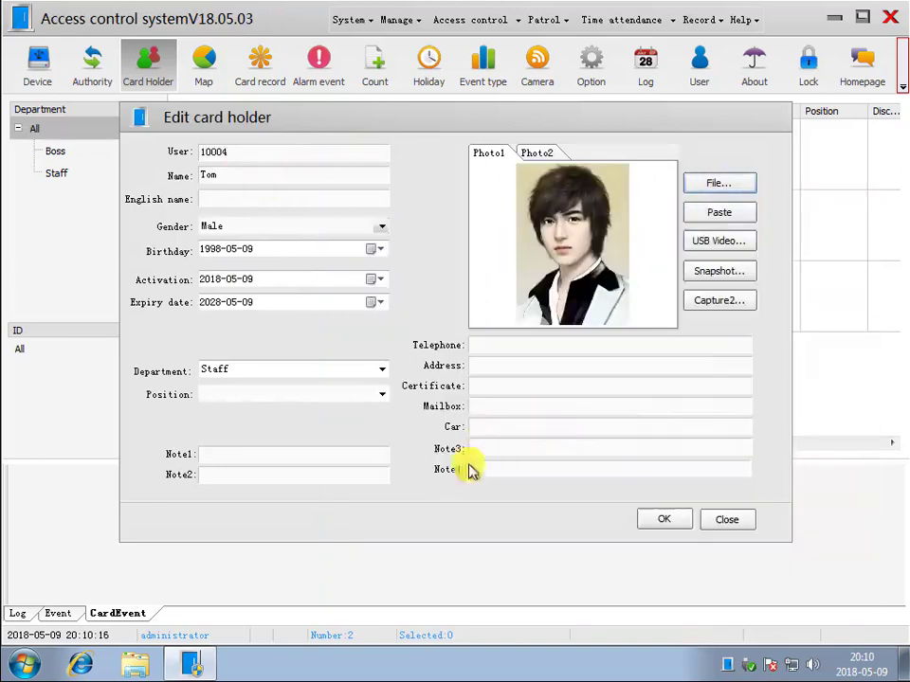
{"action": "left_click", "coordinate": [661, 523]}
- Add a fifth card holder with a portrait photo
{"action": "right_click", "coordinate": [404, 434]}
{"action": "left_click", "coordinate": [417, 41]}
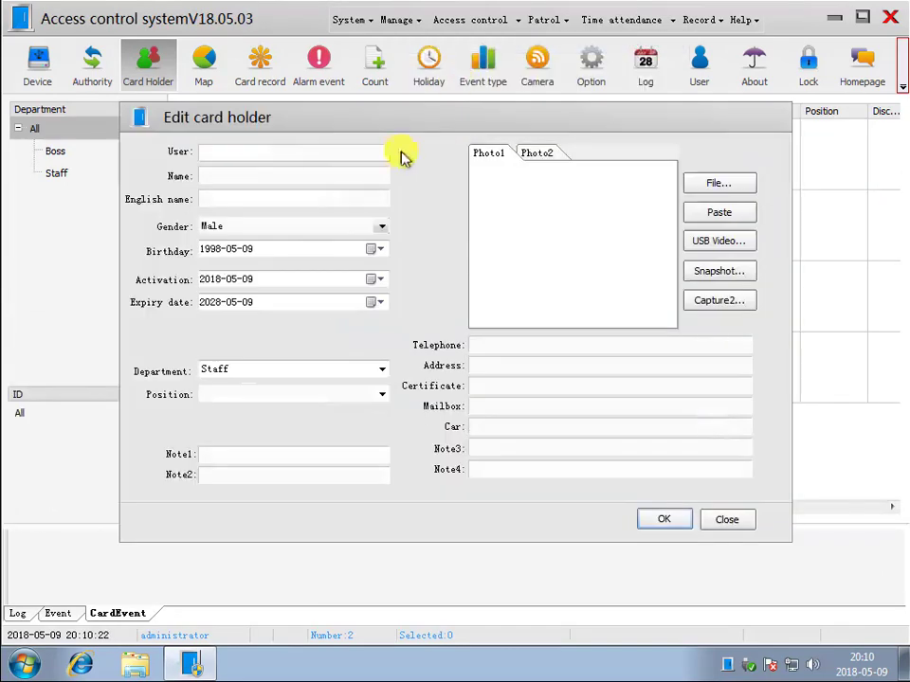
{"action": "left_click", "coordinate": [299, 175]}
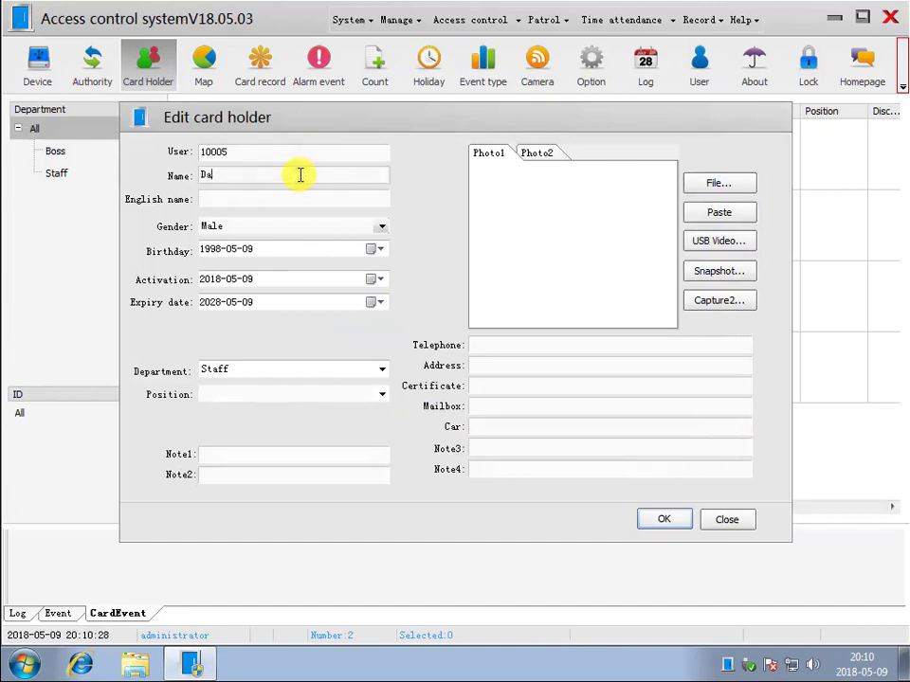
{"action": "left_click", "coordinate": [696, 182]}
{"action": "left_click_drag", "start_coordinate": [660, 336], "coordinate": [677, 309]}
{"action": "double_click", "coordinate": [527, 327]}
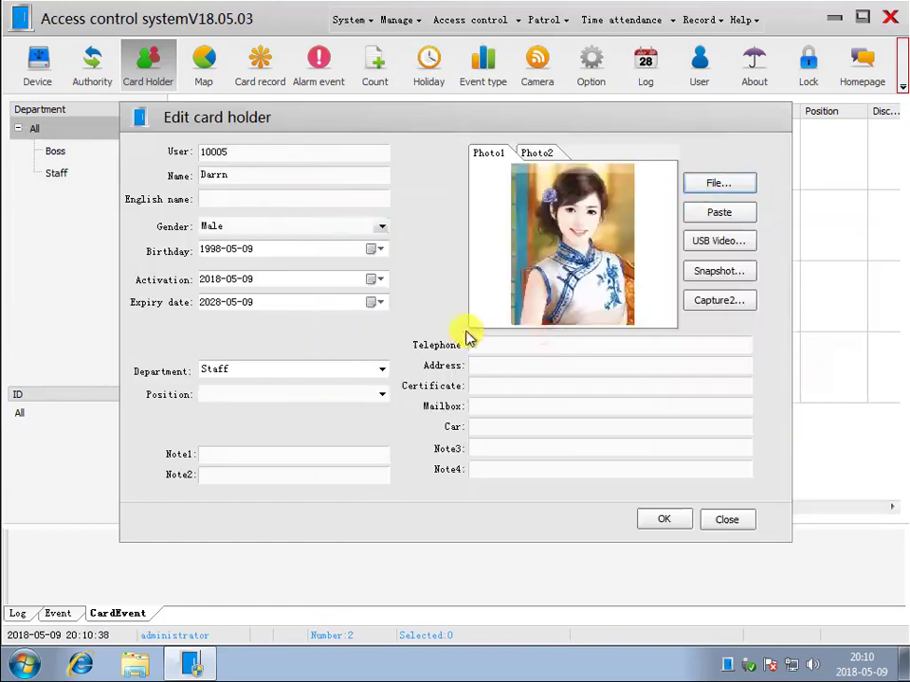
{"action": "left_click", "coordinate": [652, 523]}
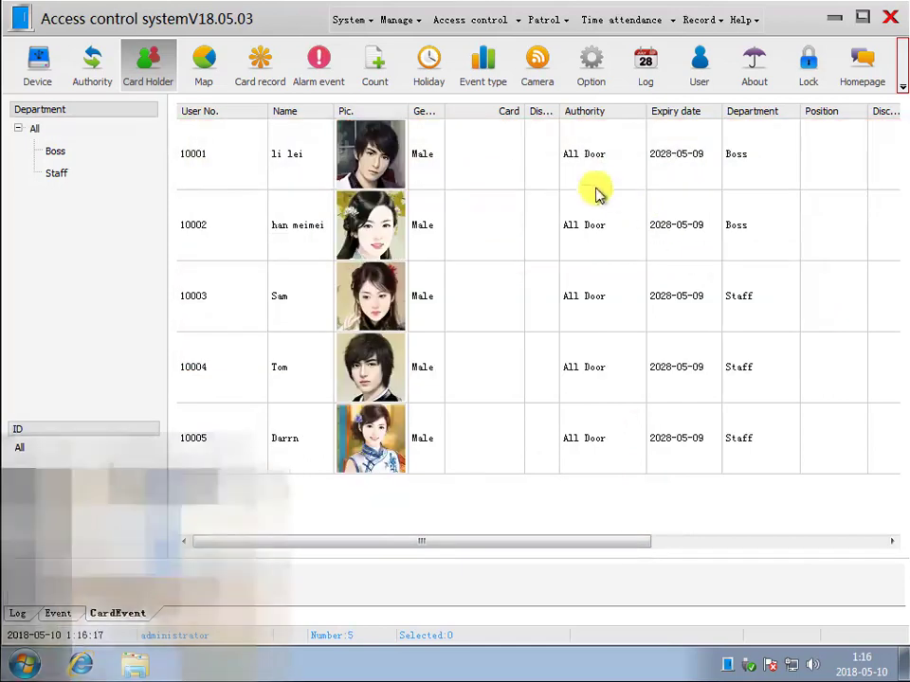
- Issue the first card holder a card number read from the reader
{"action": "left_click", "coordinate": [561, 167]}
{"action": "right_click", "coordinate": [560, 165]}
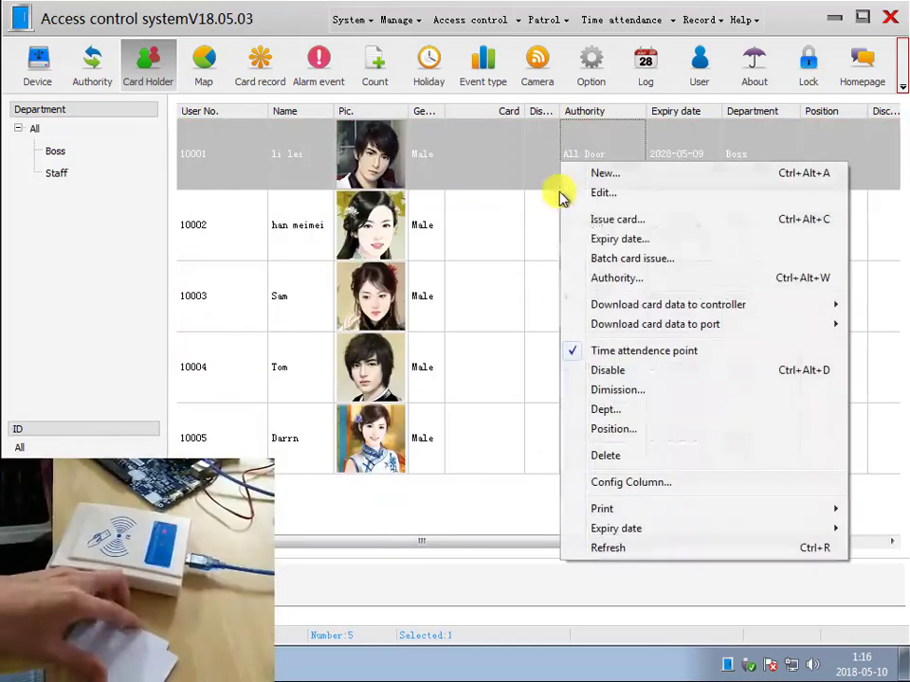
{"action": "left_click", "coordinate": [628, 221]}
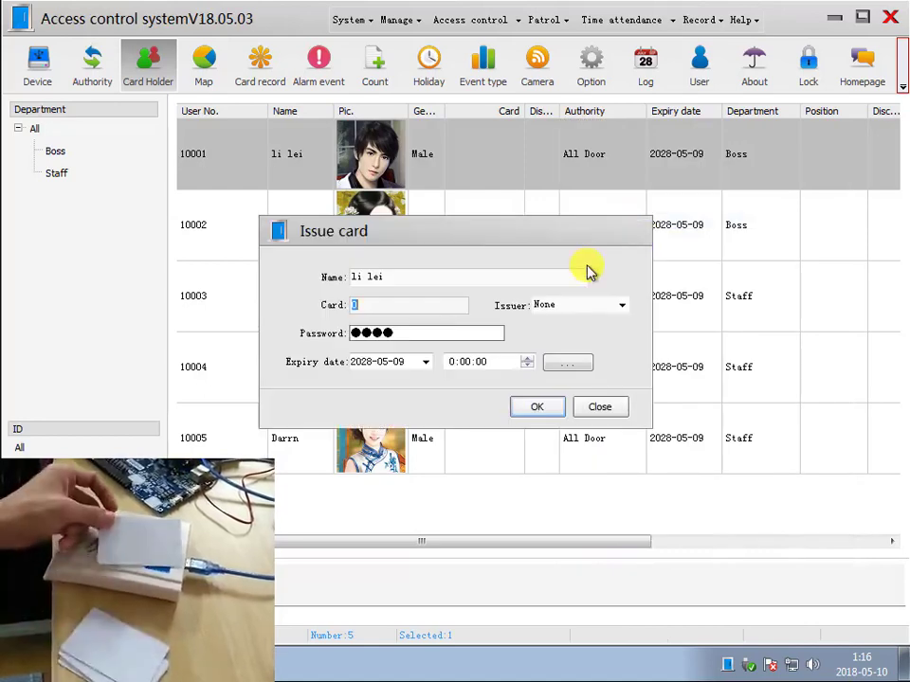
{"action": "key", "text": "Return"}
- Issue reader-swiped cards to the second and third card holders
{"action": "right_click", "coordinate": [508, 228]}
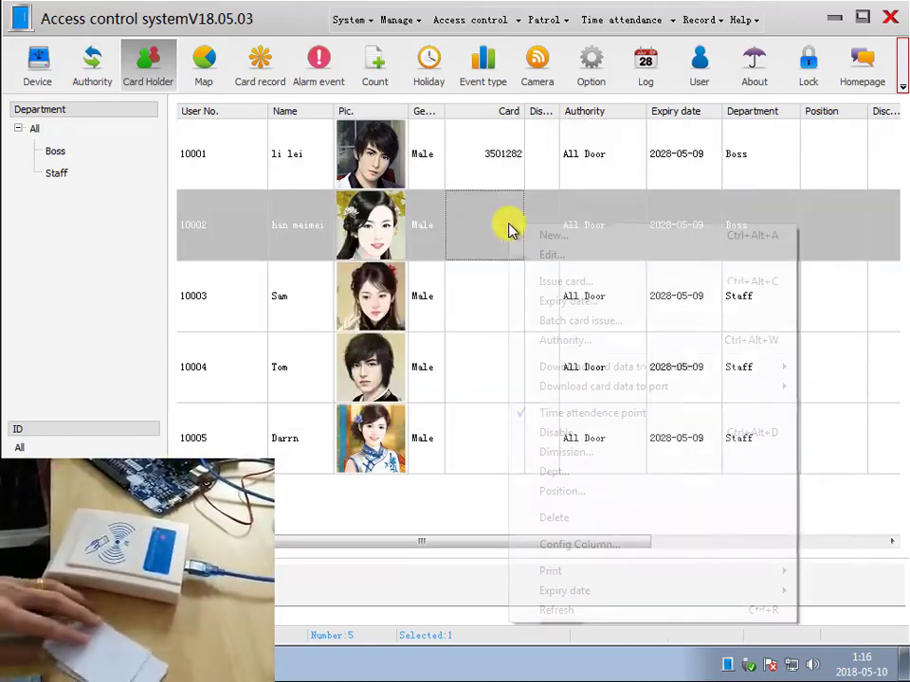
{"action": "left_click", "coordinate": [568, 282]}
{"action": "key", "text": "Return"}
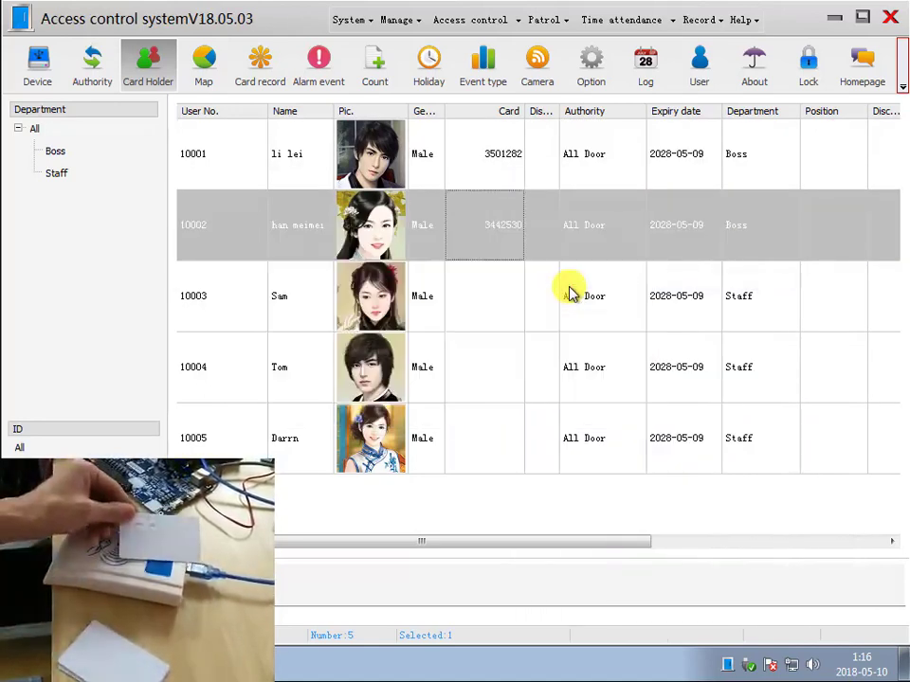
{"action": "left_click", "coordinate": [564, 296]}
{"action": "right_click", "coordinate": [560, 299]}
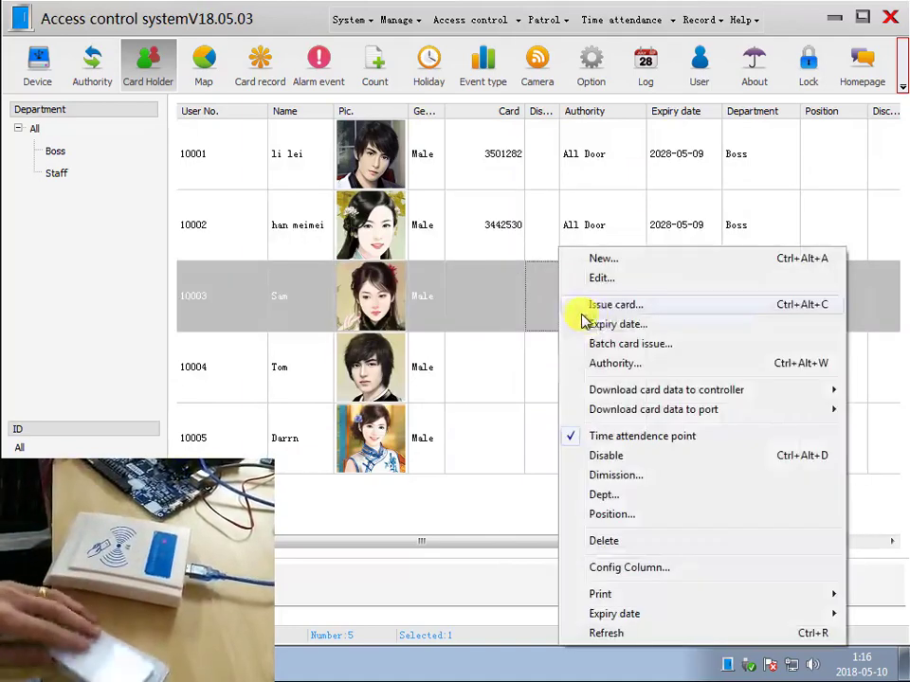
{"action": "left_click", "coordinate": [631, 305]}
{"action": "key", "text": "Return"}
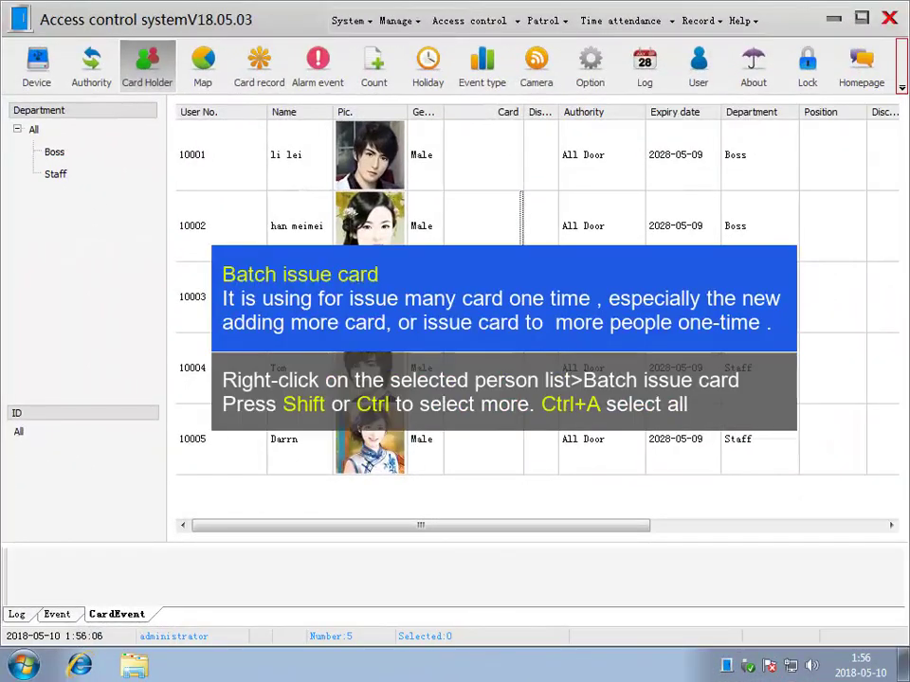
- Batch-issue new card numbers to all five holders, clearing the extra sixth row's number
{"action": "left_click", "coordinate": [595, 169]}
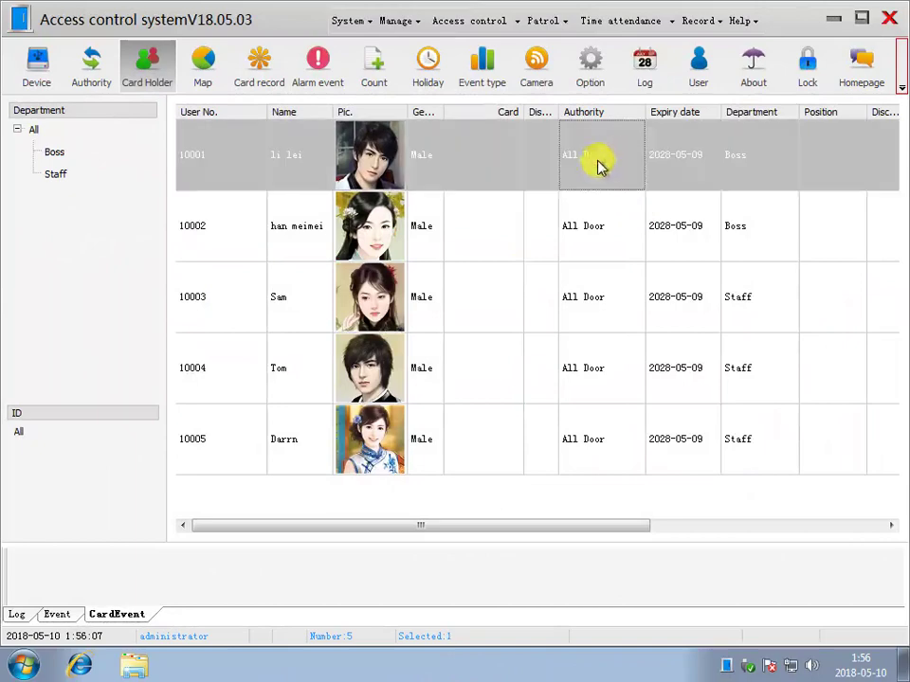
{"action": "left_click", "coordinate": [530, 453], "text": "shift"}
{"action": "right_click", "coordinate": [548, 265]}
{"action": "left_click", "coordinate": [613, 346]}
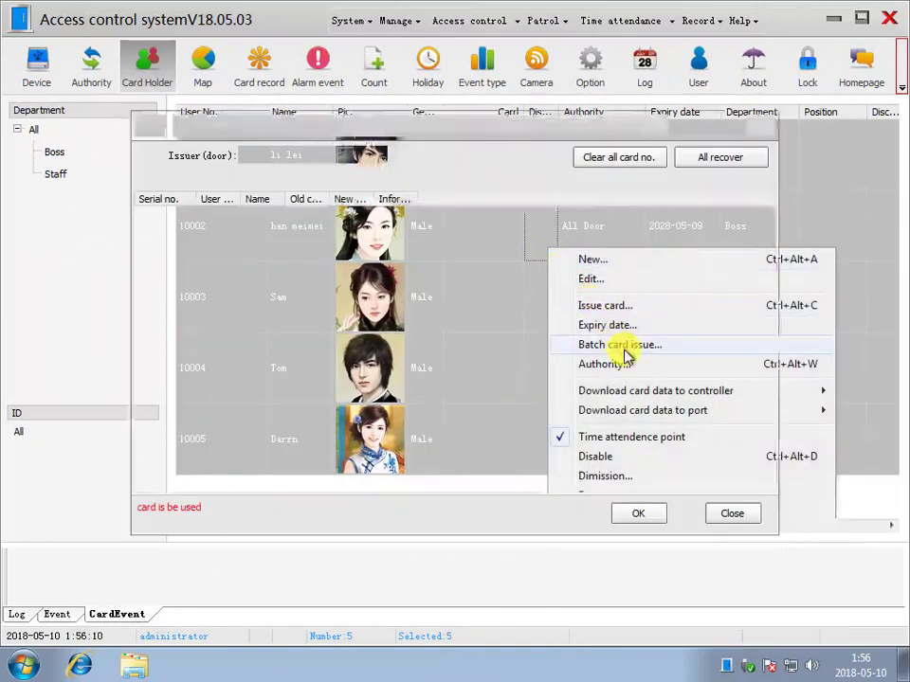
{"action": "left_click", "coordinate": [353, 216]}
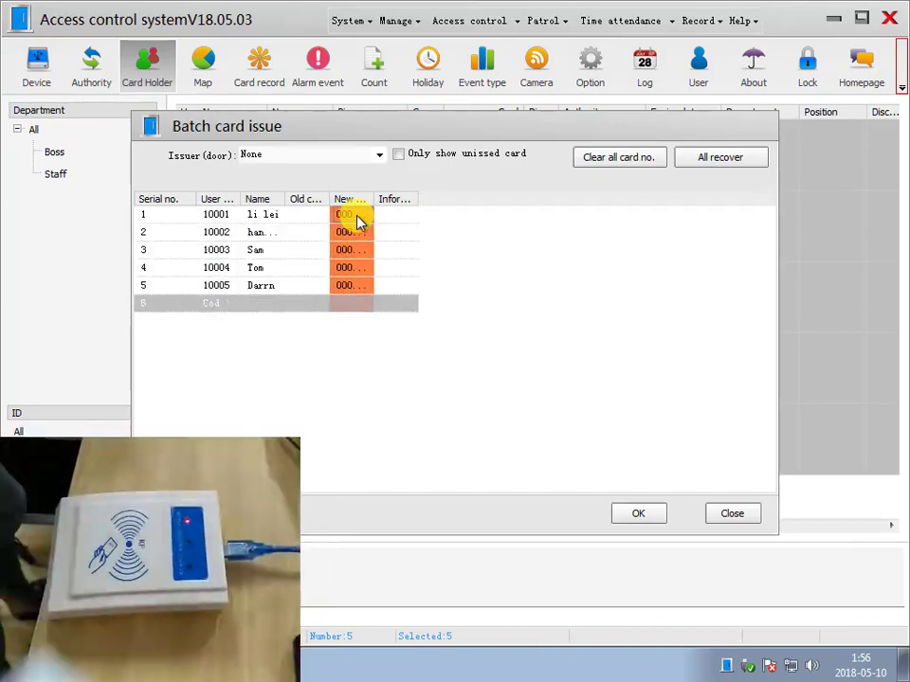
{"action": "right_click", "coordinate": [298, 311]}
{"action": "left_click", "coordinate": [327, 318]}
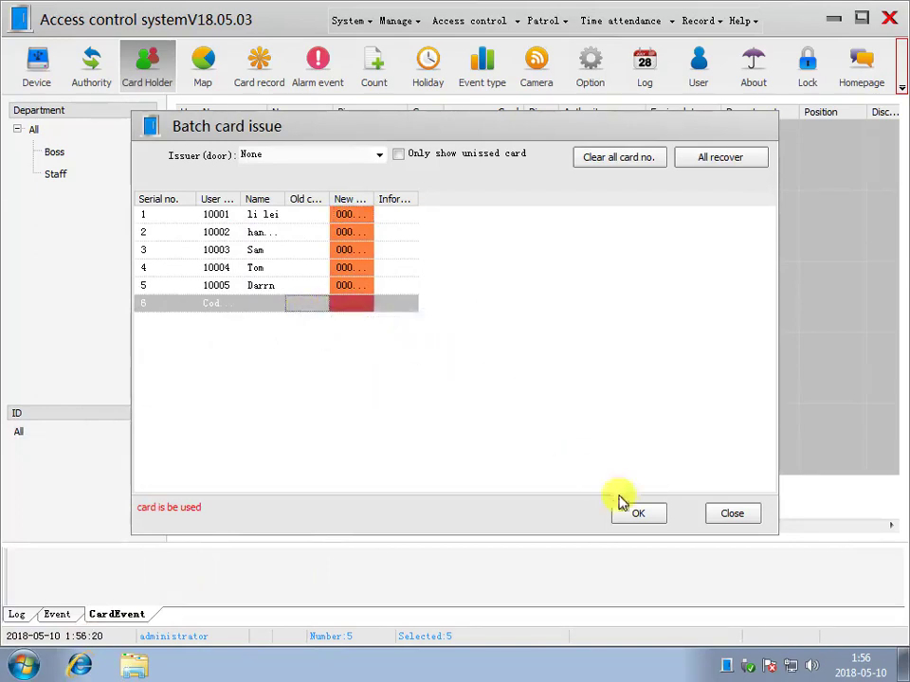
{"action": "left_click", "coordinate": [636, 517]}
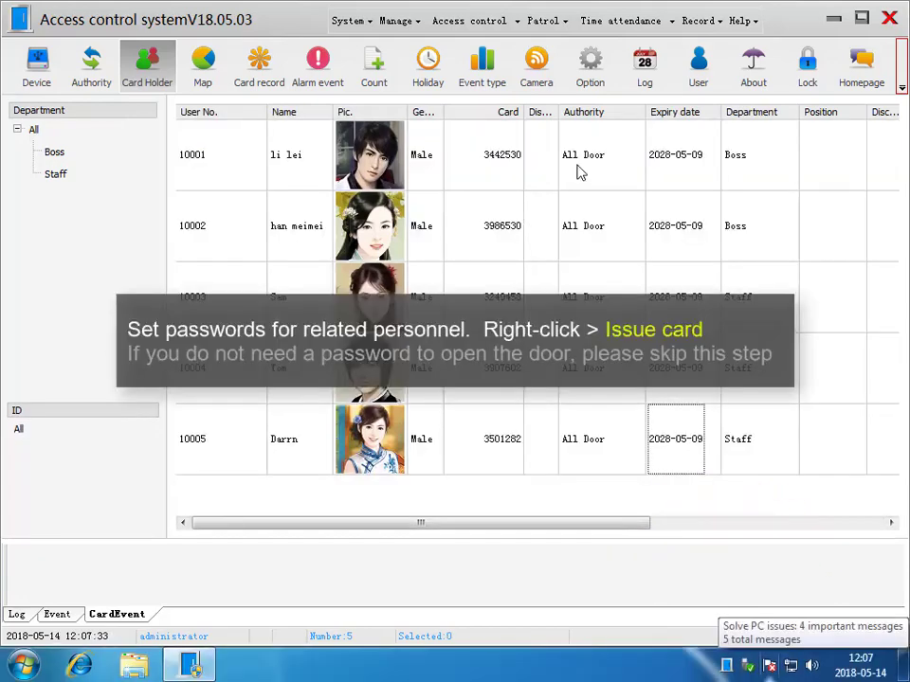
- Give the first card holder a short three-digit door password
{"action": "left_click", "coordinate": [580, 172]}
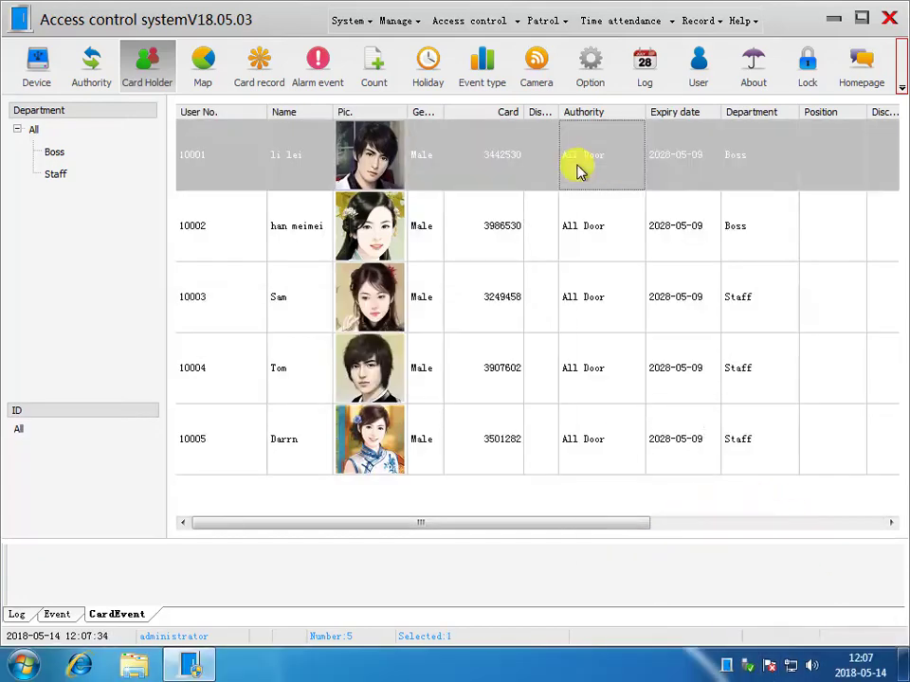
{"action": "right_click", "coordinate": [597, 172]}
{"action": "left_click", "coordinate": [606, 224]}
{"action": "left_click", "coordinate": [433, 340]}
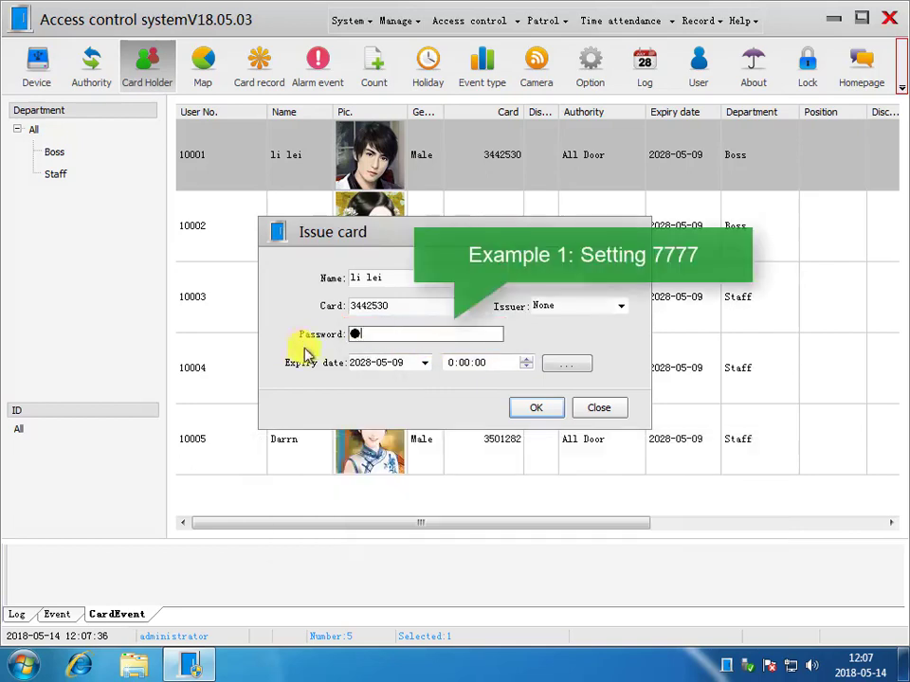
{"action": "type", "text": "777"}
{"action": "left_click", "coordinate": [537, 410]}
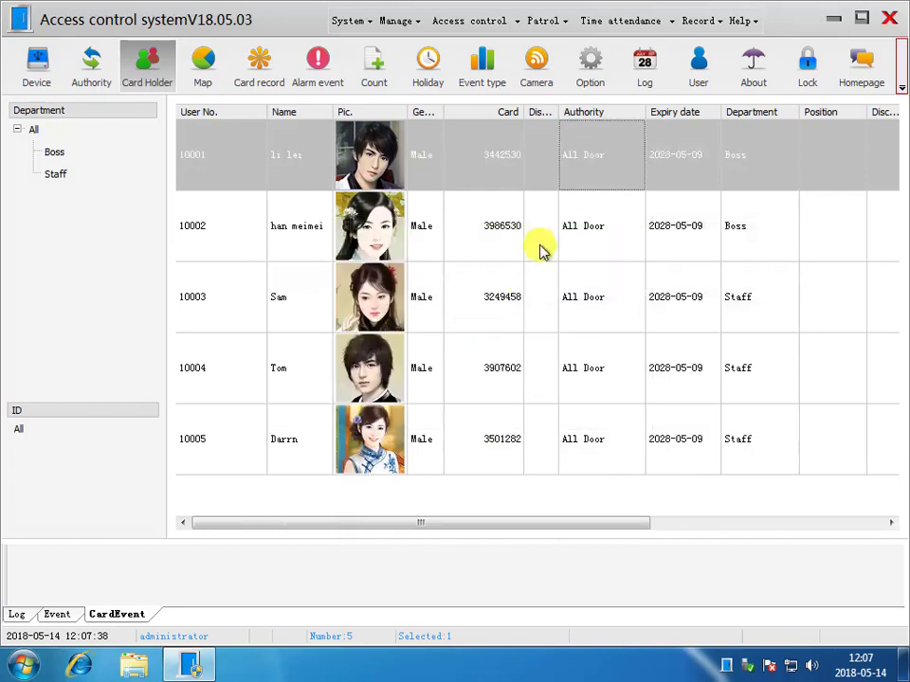
- Replace the second card holder's password with an eight-digit one
{"action": "right_click", "coordinate": [544, 250]}
{"action": "left_click", "coordinate": [589, 300]}
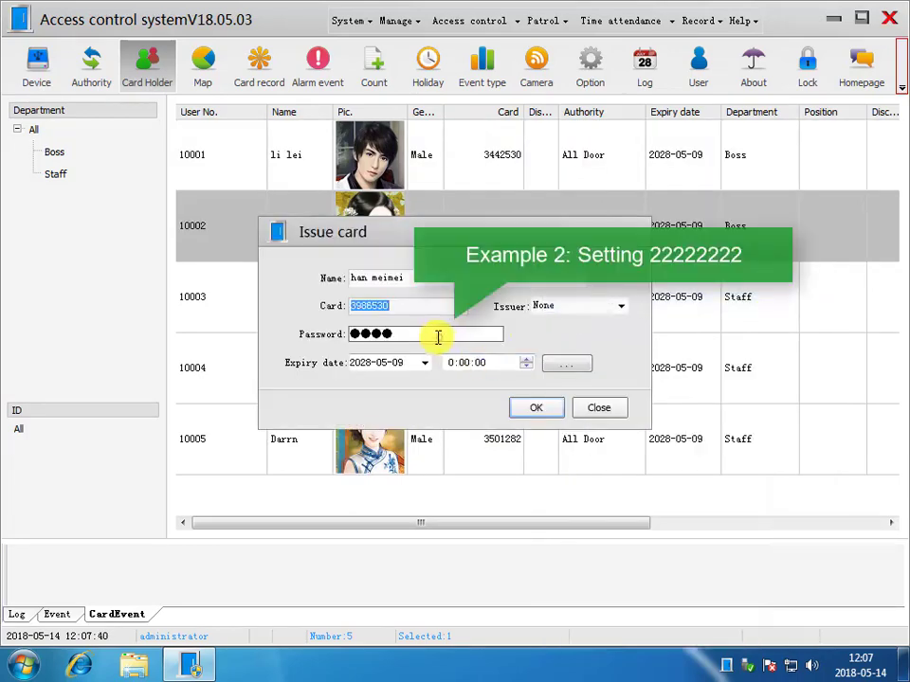
{"action": "left_click_drag", "start_coordinate": [437, 336], "coordinate": [224, 346]}
{"action": "type", "text": "22222222"}
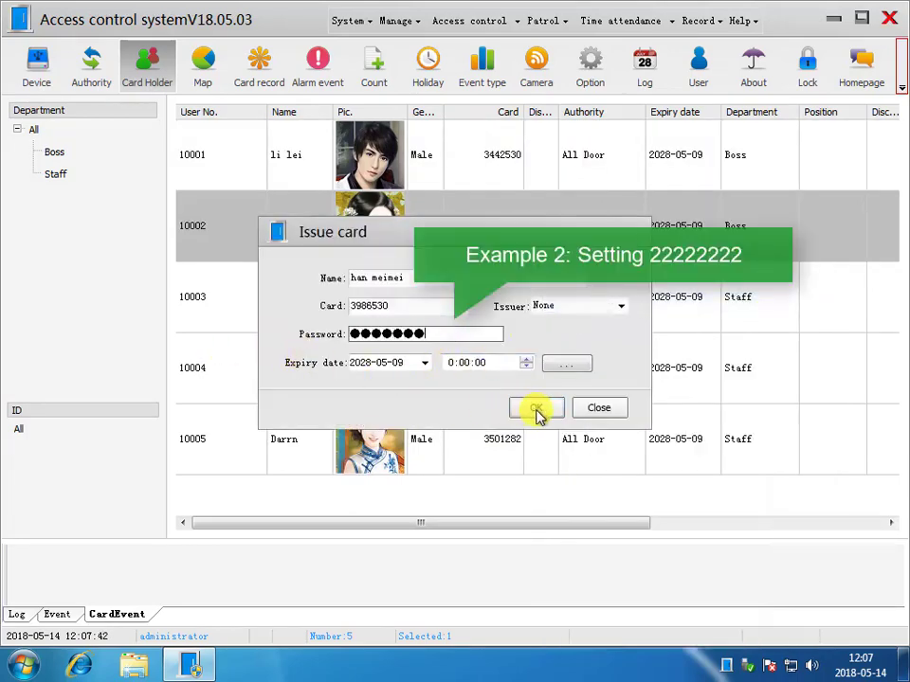
{"action": "left_click", "coordinate": [536, 410]}
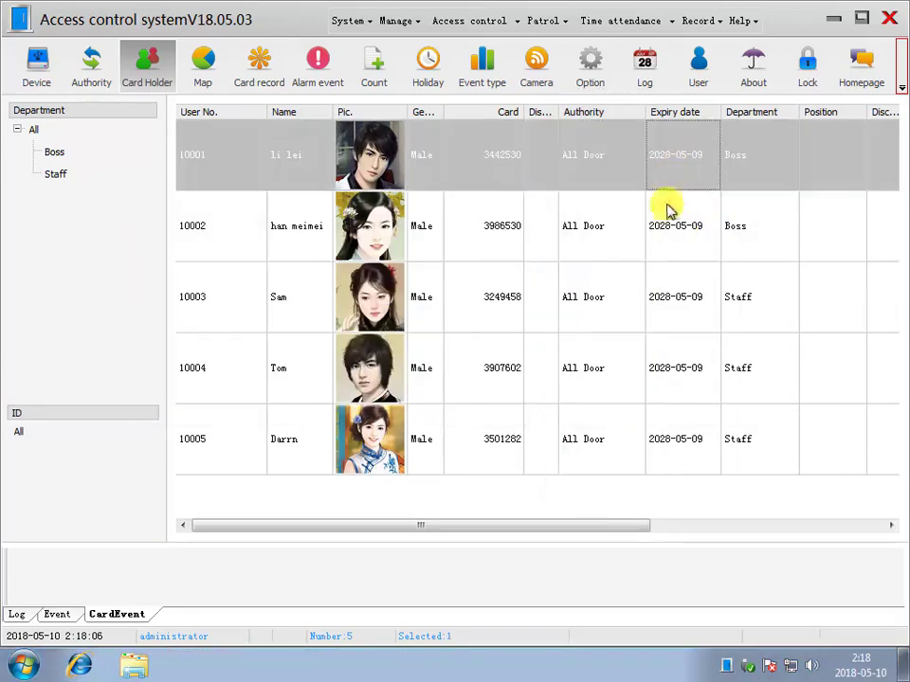
- Assign the passwd to SEO door authority to both Boss card holders
{"action": "left_click", "coordinate": [636, 224], "text": "ctrl"}
{"action": "right_click", "coordinate": [625, 166]}
{"action": "left_click", "coordinate": [676, 280]}
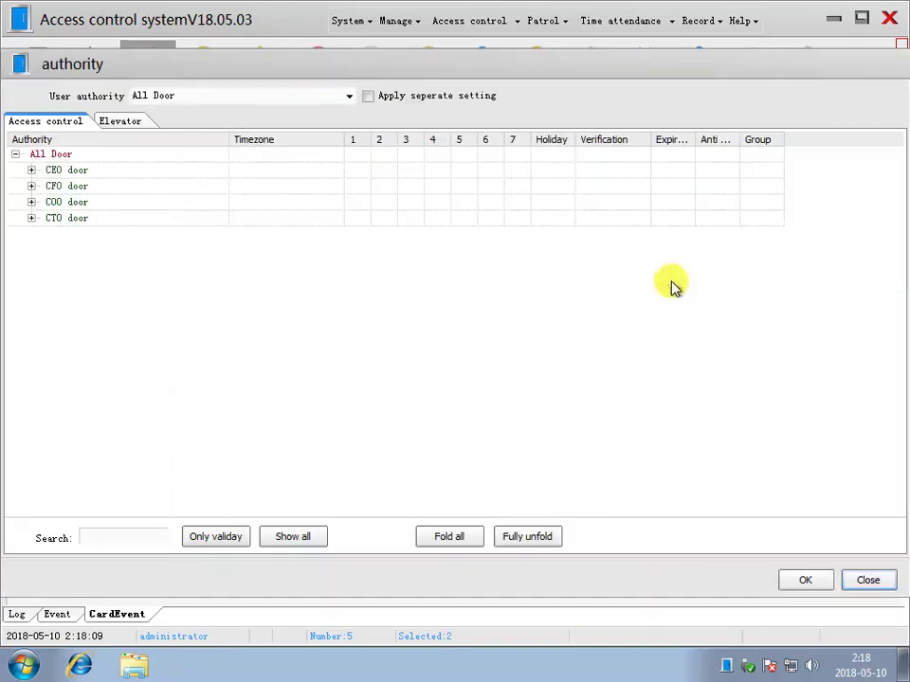
{"action": "left_click", "coordinate": [346, 94]}
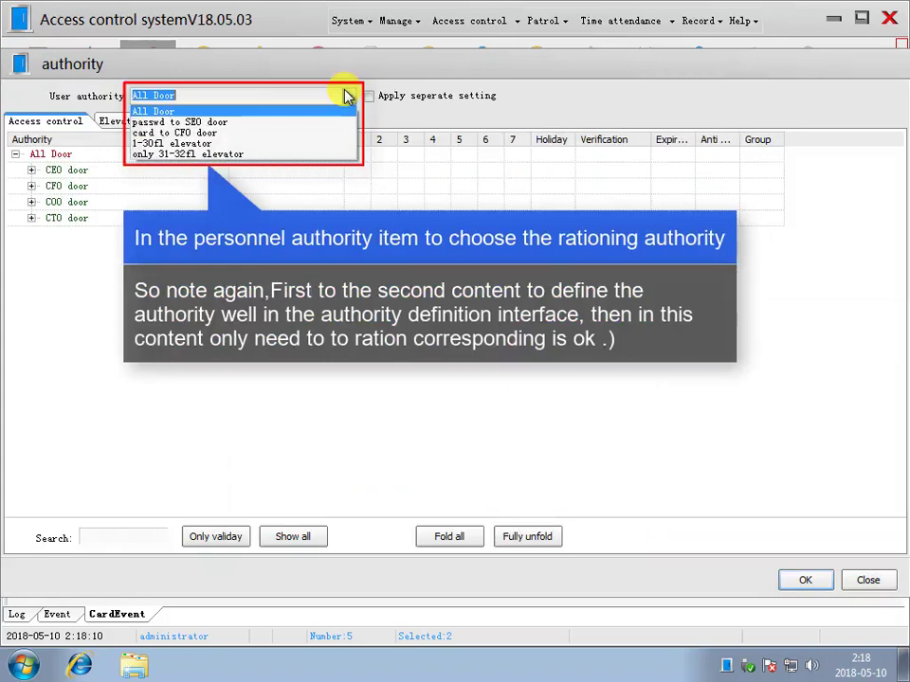
{"action": "left_click", "coordinate": [322, 123]}
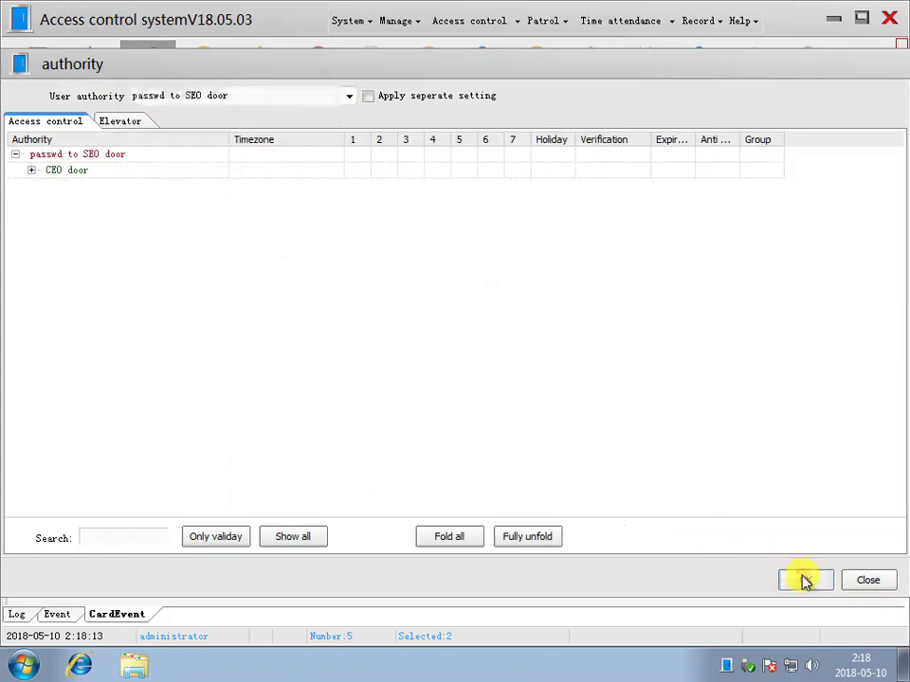
{"action": "left_click", "coordinate": [803, 580]}
- Assign card to CFO door to the three Staff holders and widen the Authority column
{"action": "left_click", "coordinate": [579, 300]}
{"action": "left_click", "coordinate": [589, 437], "text": "shift"}
{"action": "right_click", "coordinate": [610, 348]}
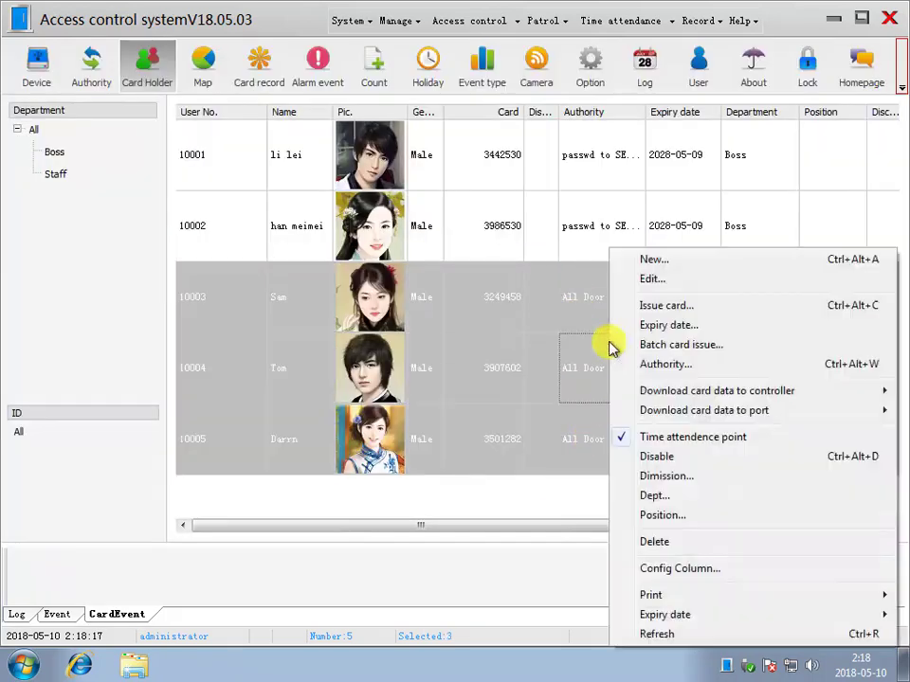
{"action": "left_click", "coordinate": [662, 364]}
{"action": "left_click", "coordinate": [350, 95]}
{"action": "left_click", "coordinate": [200, 134]}
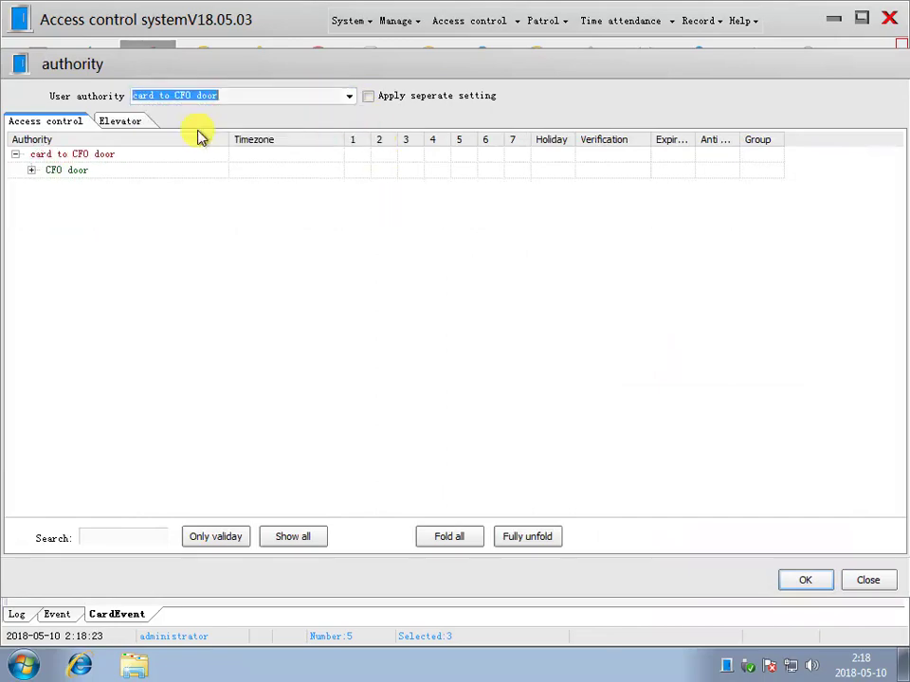
{"action": "left_click", "coordinate": [803, 580]}
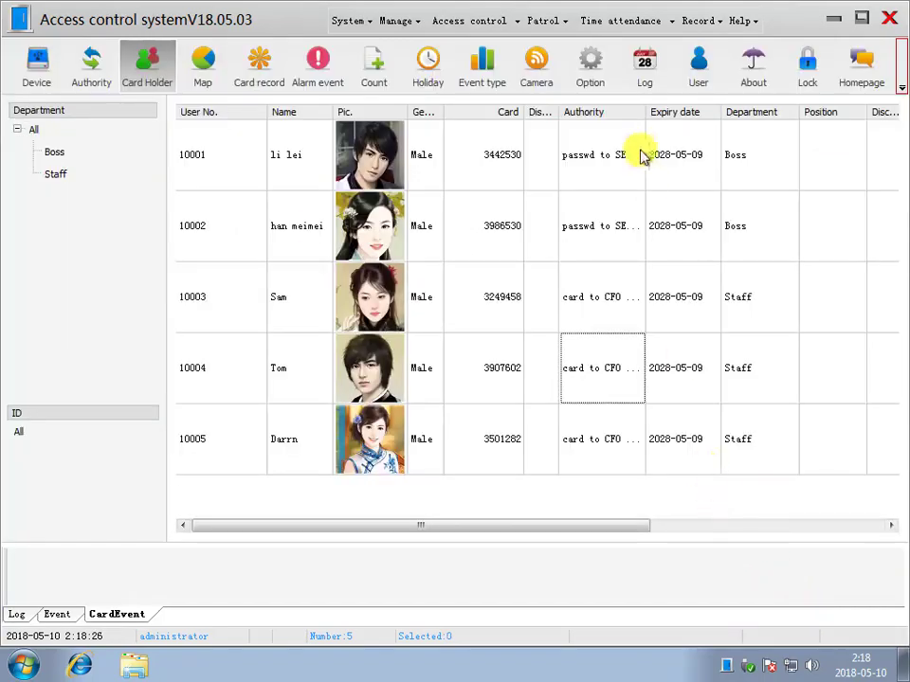
{"action": "left_click_drag", "start_coordinate": [645, 111], "coordinate": [676, 116]}
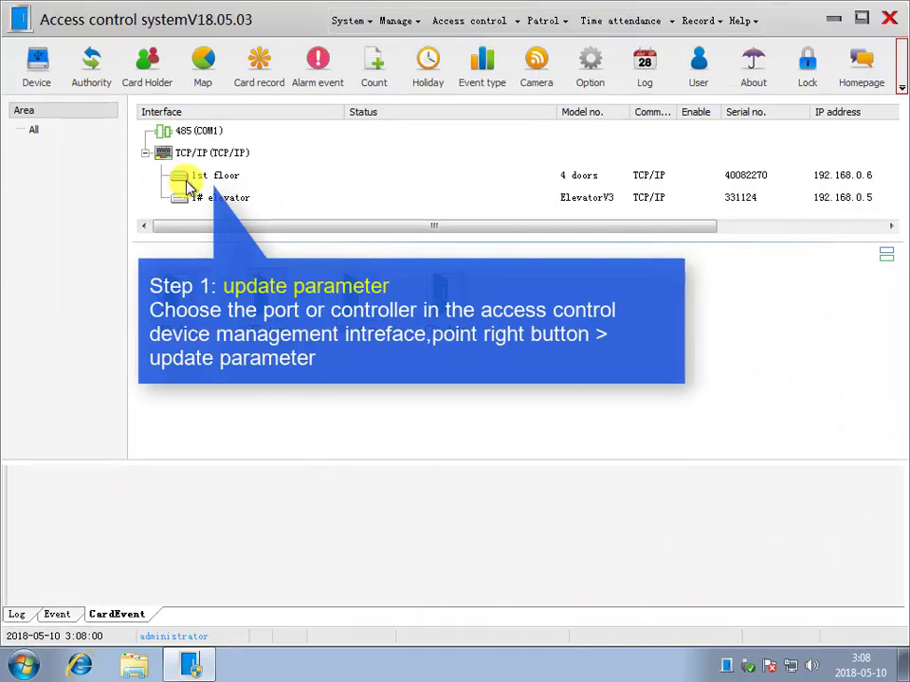
- Push updated parameters, then card data, to the 1st floor controller from Device view
{"action": "left_click", "coordinate": [210, 182]}
{"action": "right_click", "coordinate": [215, 181]}
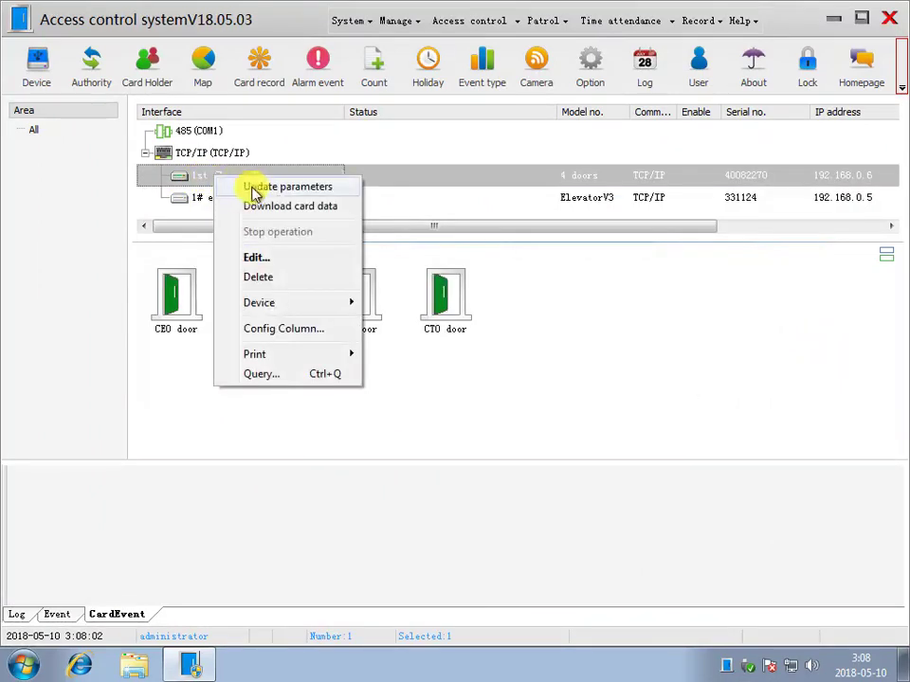
{"action": "left_click", "coordinate": [254, 187]}
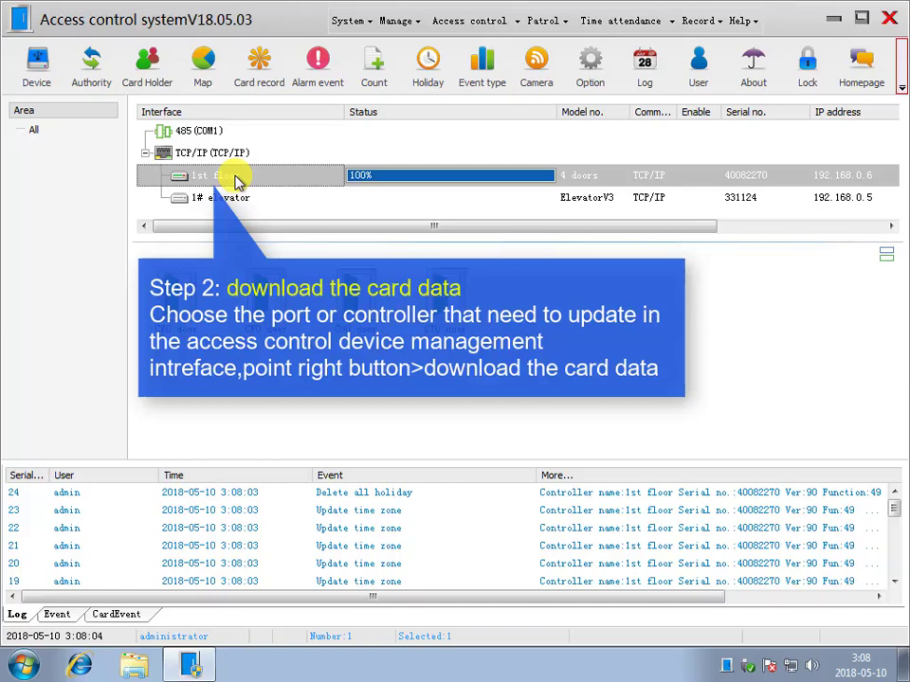
{"action": "right_click", "coordinate": [237, 182]}
{"action": "left_click", "coordinate": [270, 205]}
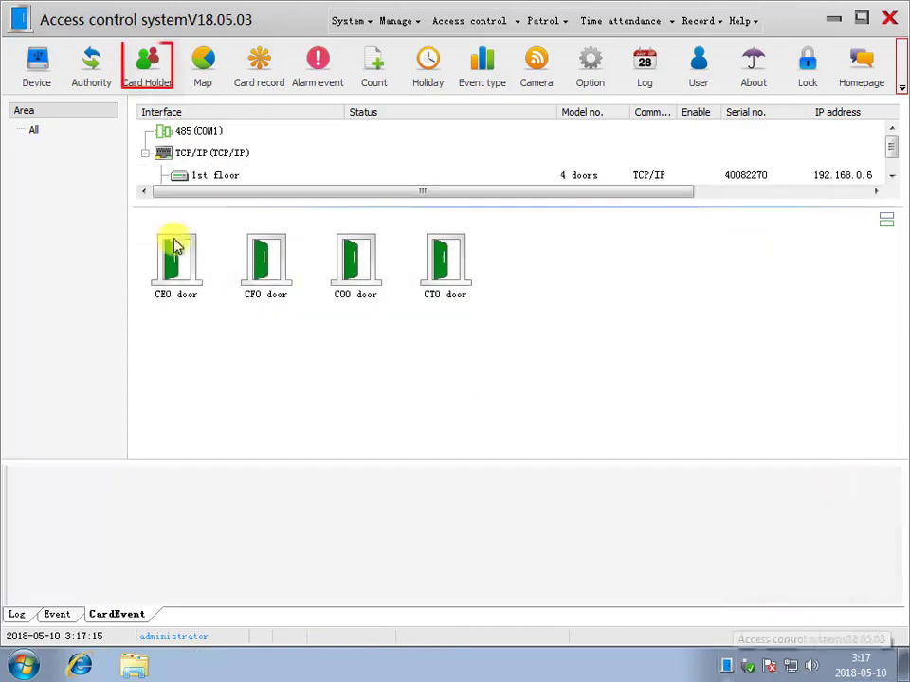
- Download the first card holder's card data through the TCP/IP port
{"action": "left_click", "coordinate": [147, 66]}
{"action": "left_click", "coordinate": [474, 165]}
{"action": "right_click", "coordinate": [483, 155]}
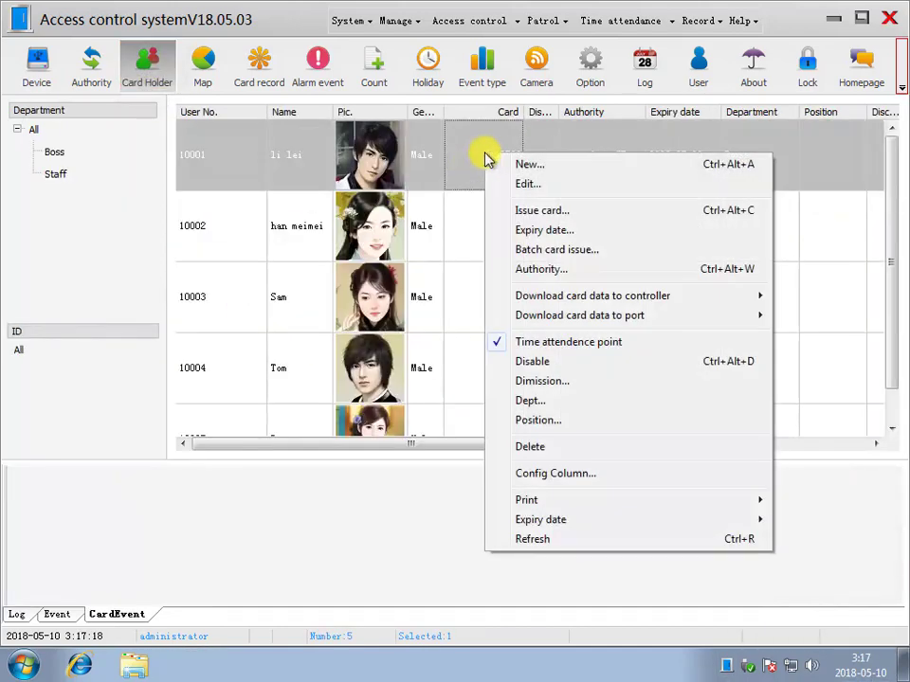
{"action": "mouse_move", "coordinate": [580, 317]}
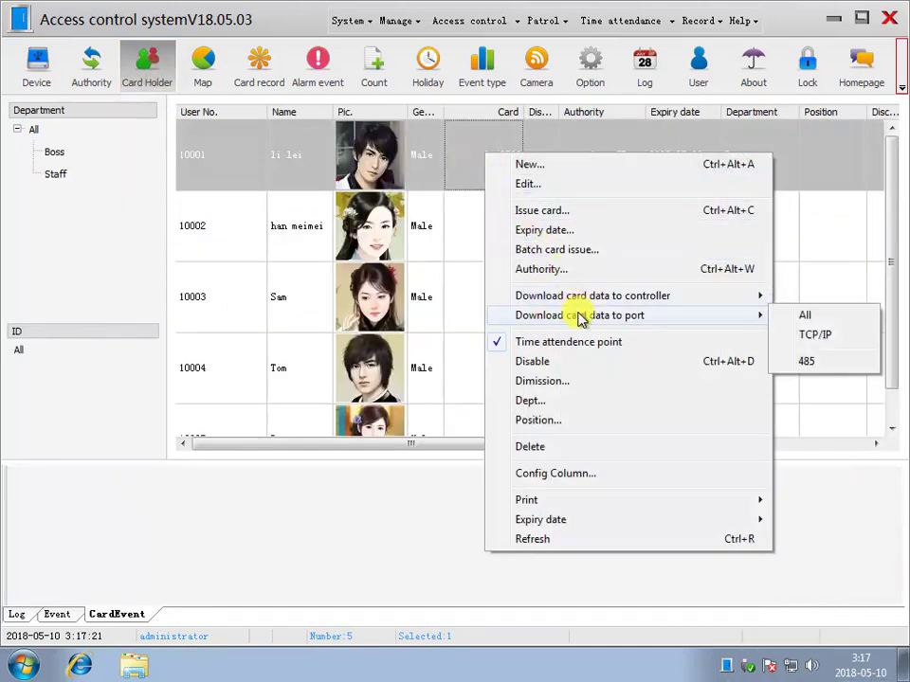
{"action": "left_click", "coordinate": [816, 336]}
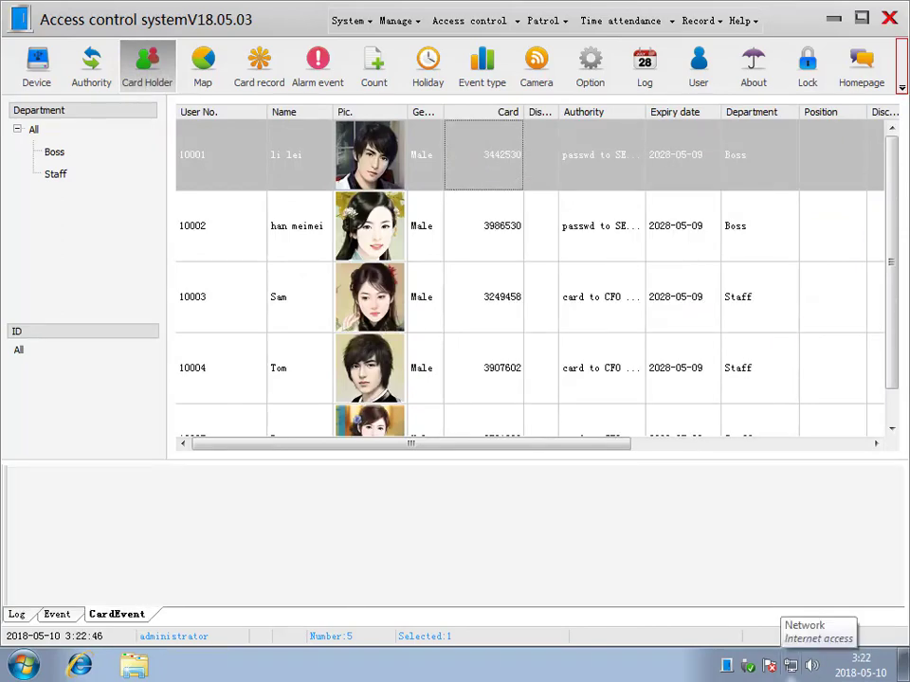
- Download card data for the first three card holders through all ports
{"action": "left_click", "coordinate": [533, 248], "text": "ctrl"}
{"action": "left_click", "coordinate": [512, 301], "text": "ctrl"}
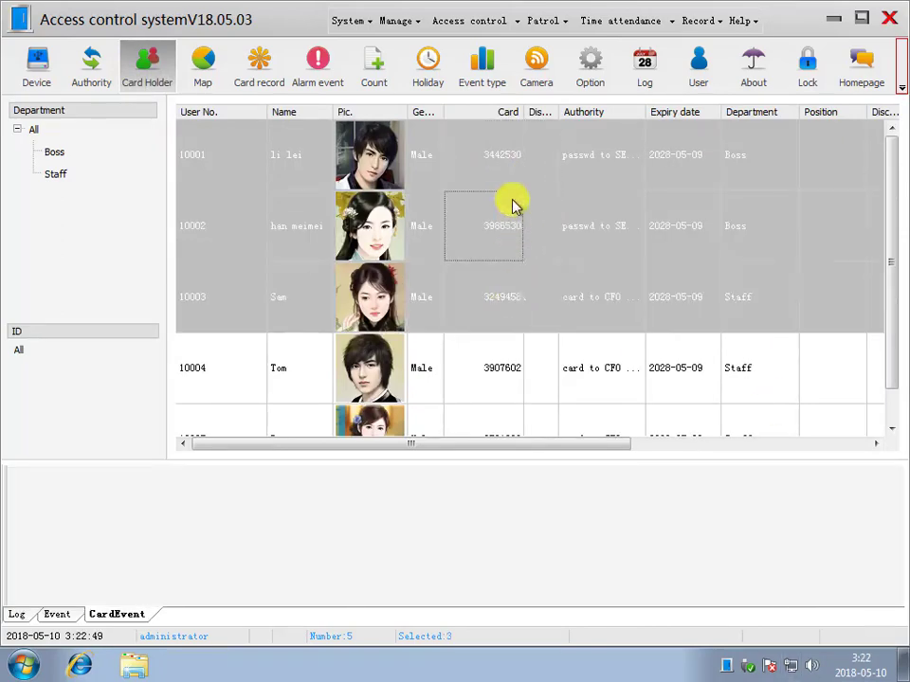
{"action": "right_click", "coordinate": [514, 203]}
{"action": "mouse_move", "coordinate": [654, 368]}
{"action": "left_click", "coordinate": [813, 364]}
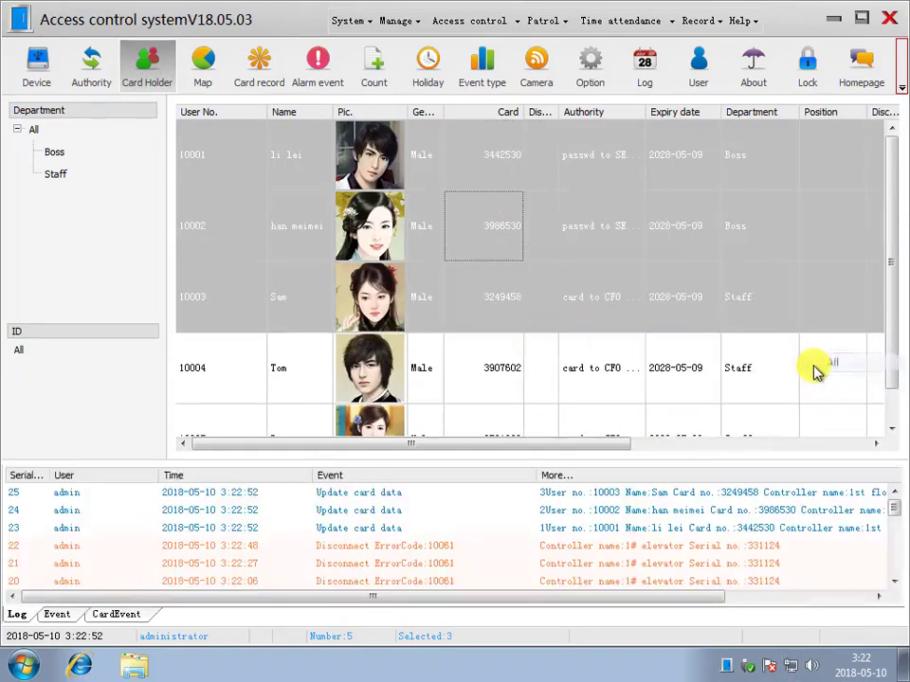